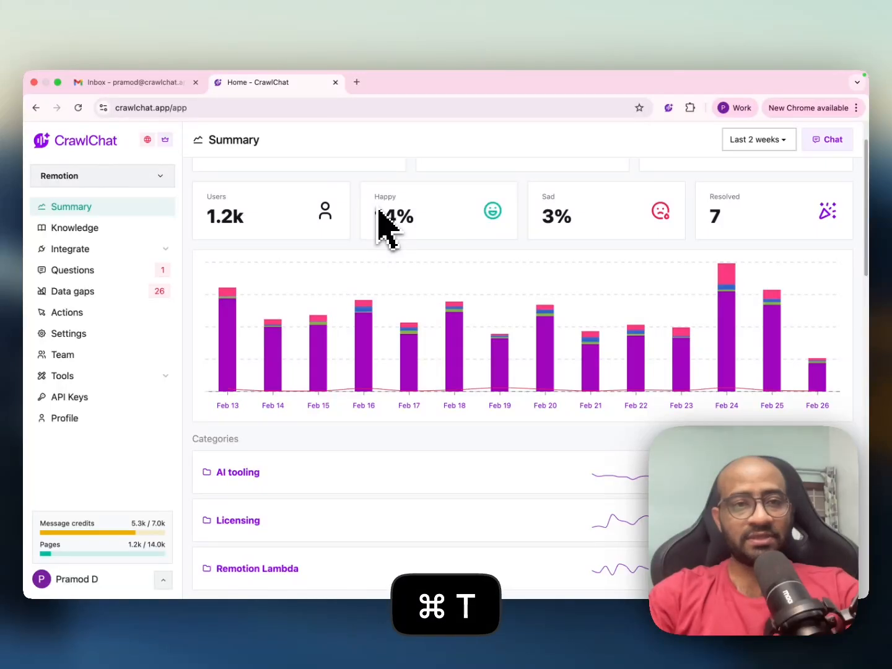
Open the remotion.dev website in a new tab and bring up its Ask AI assistant
type("remo")
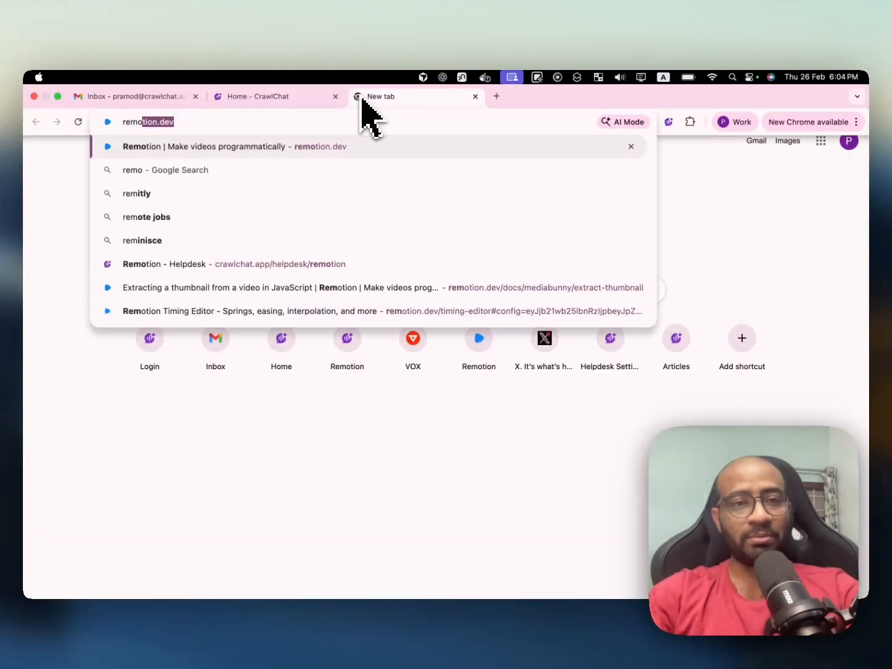
key("Return")
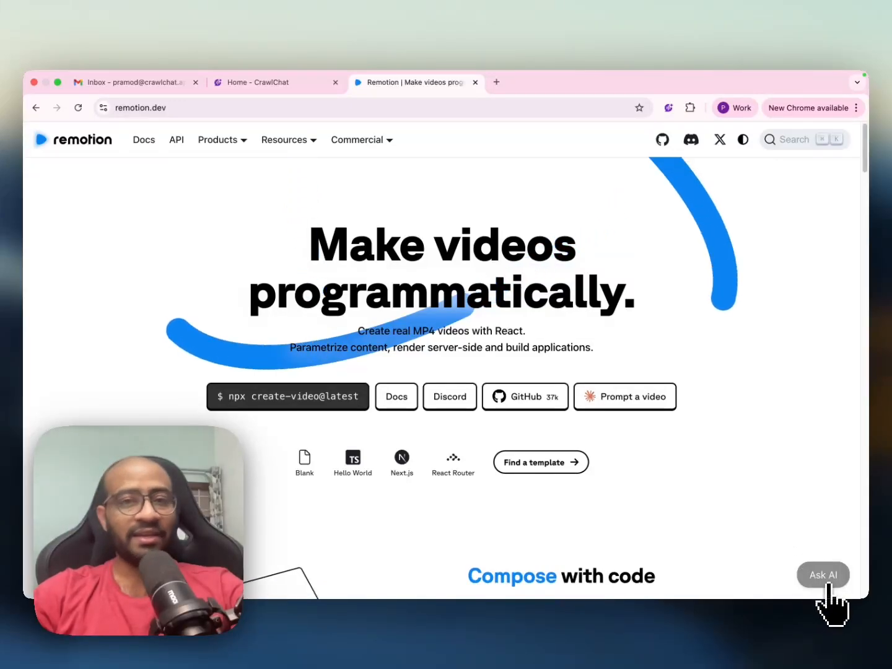
left_click(827, 582)
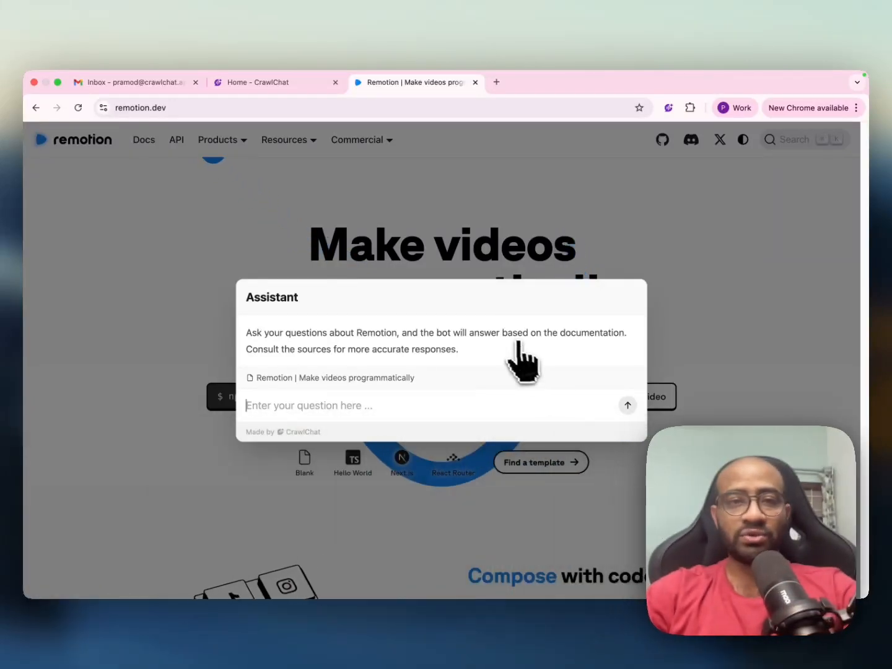
Return to the CrawlChat dashboard and examine the Remotion collection's summary metrics, daily message chart and categories
left_click(309, 85)
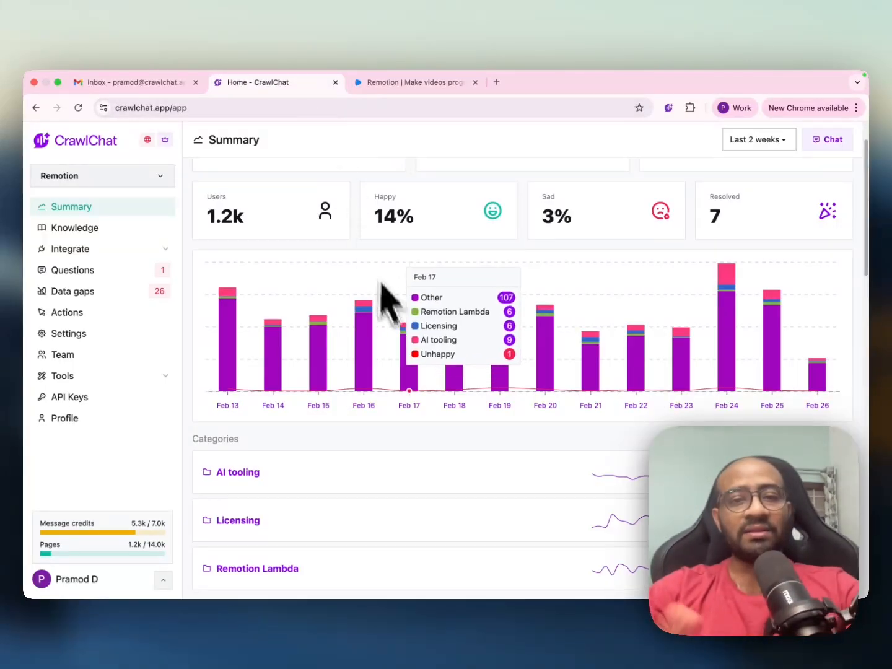
scroll(399, 323, "up", 2)
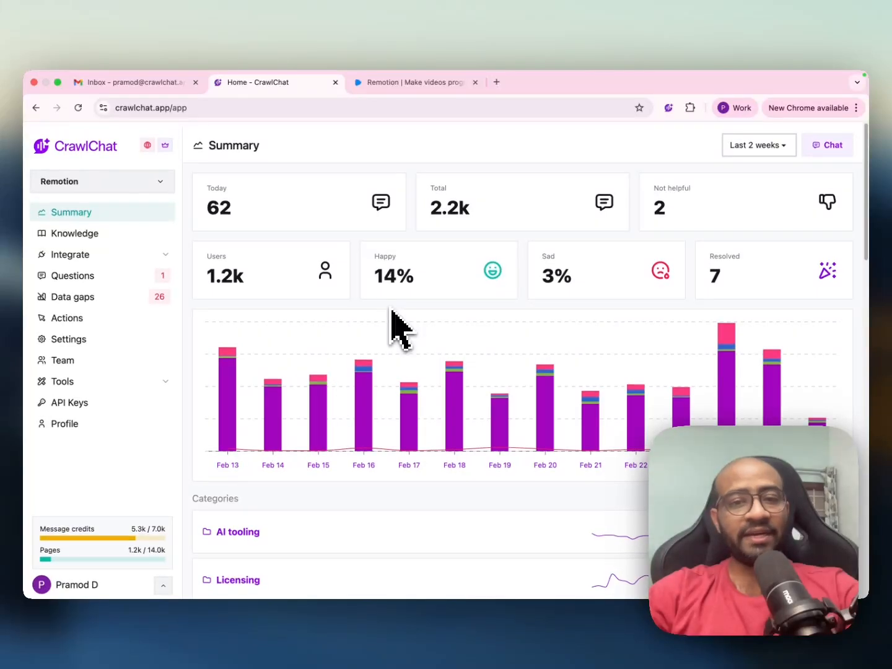
scroll(392, 310, "down", 1)
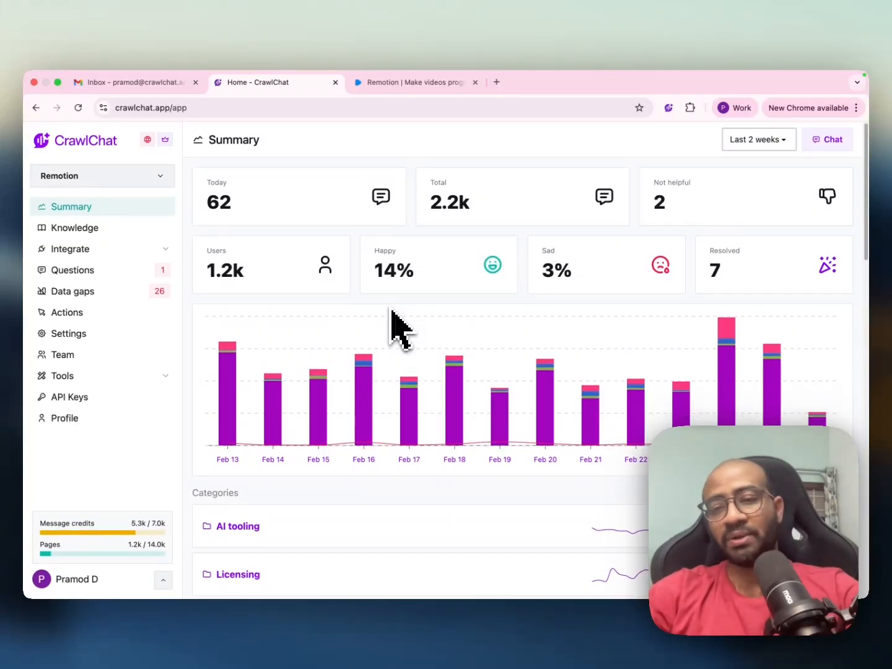
scroll(399, 328, "down", 1)
scroll(399, 329, "up", 1)
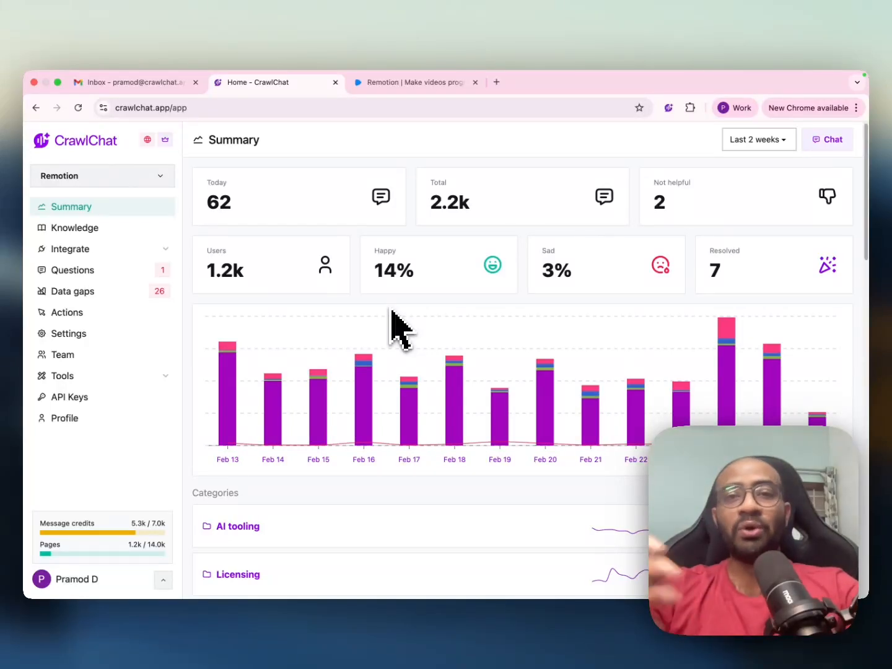
mouse_move(408, 343)
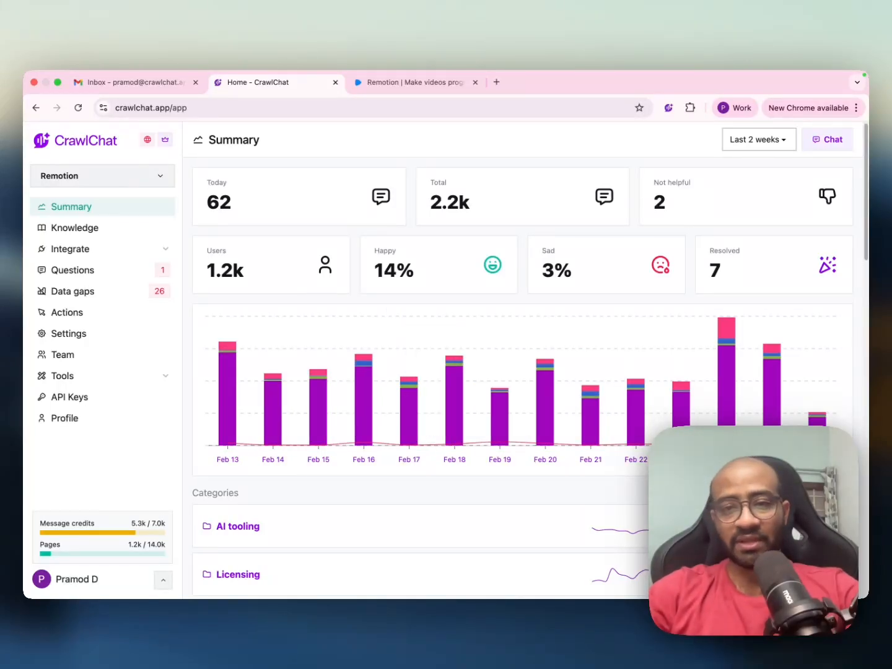
scroll(568, 408, "down", 4)
scroll(545, 411, "up", 1)
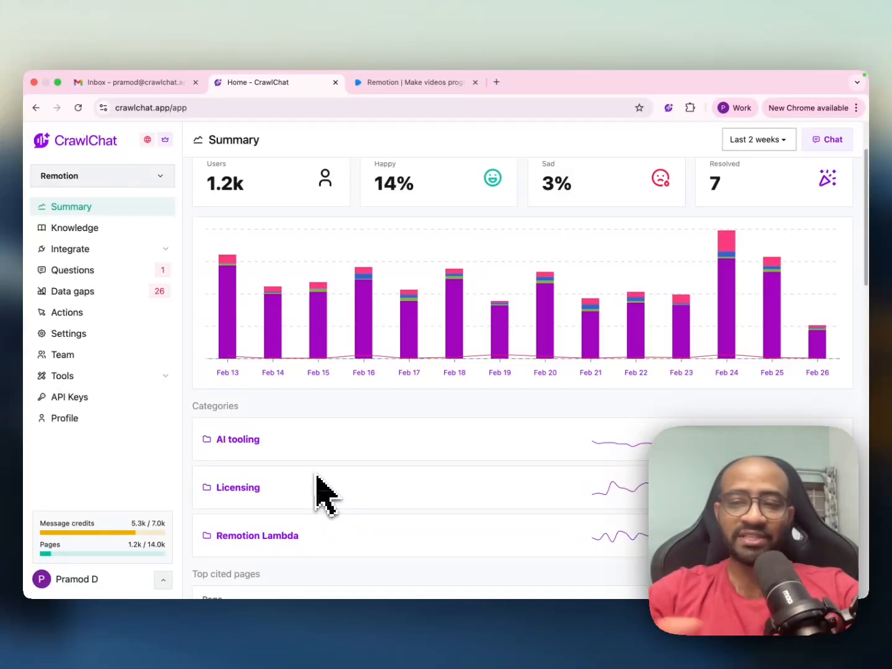
mouse_move(623, 448)
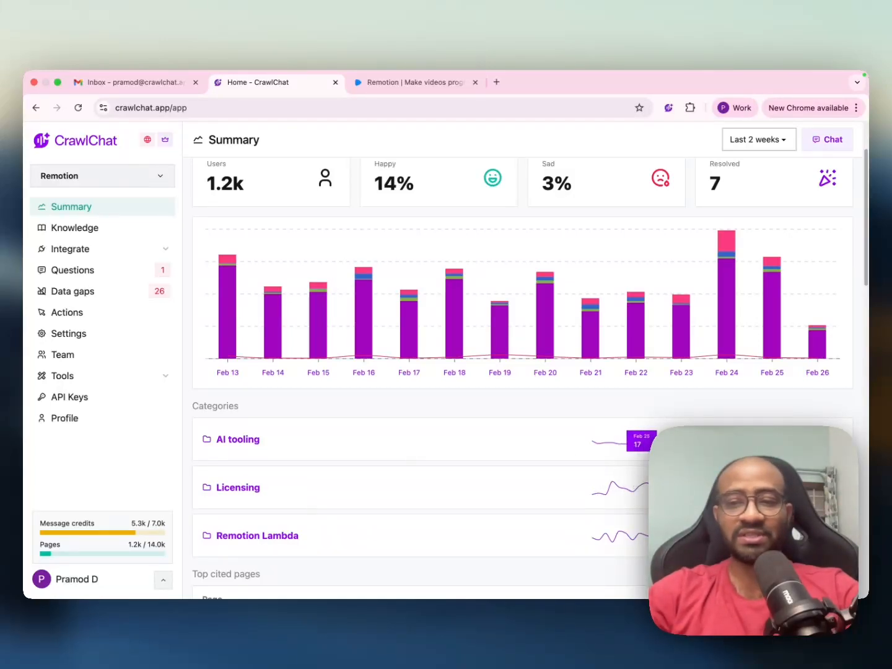
scroll(637, 460, "up", 1)
scroll(619, 459, "up", 2)
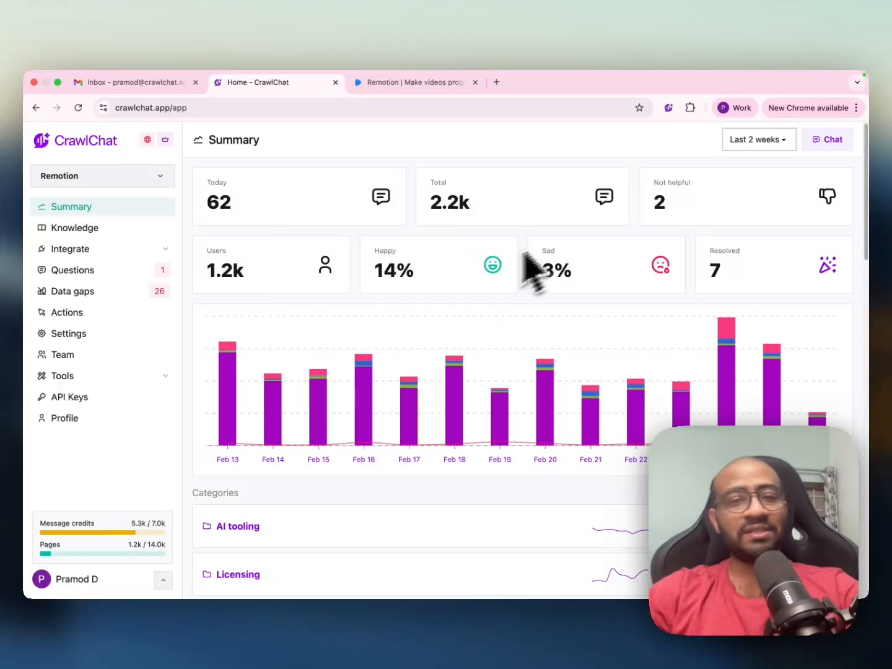
scroll(506, 318, "down", 5)
scroll(504, 319, "up", 6)
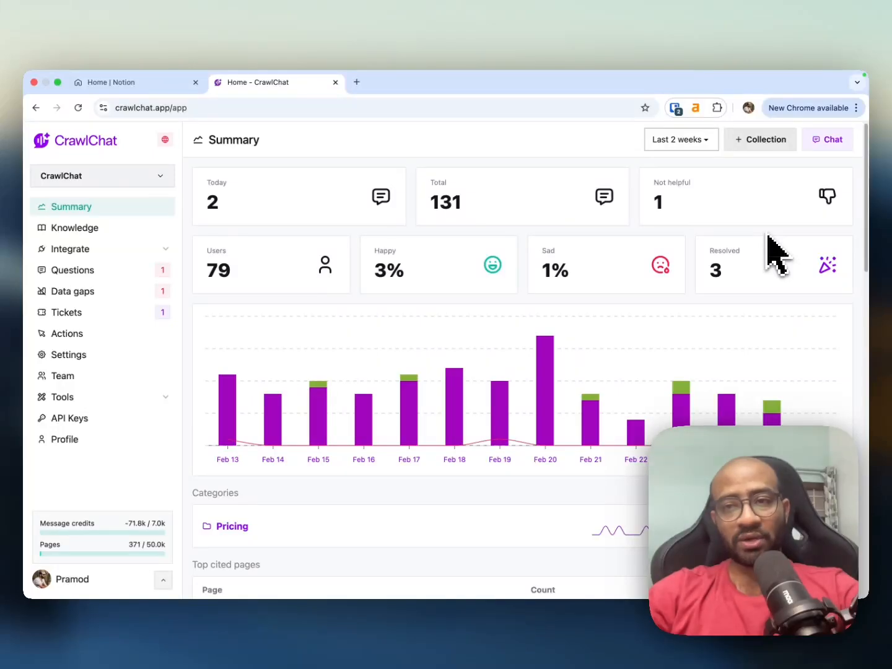
Create a new collection named "CrawlChat New"
left_click(762, 141)
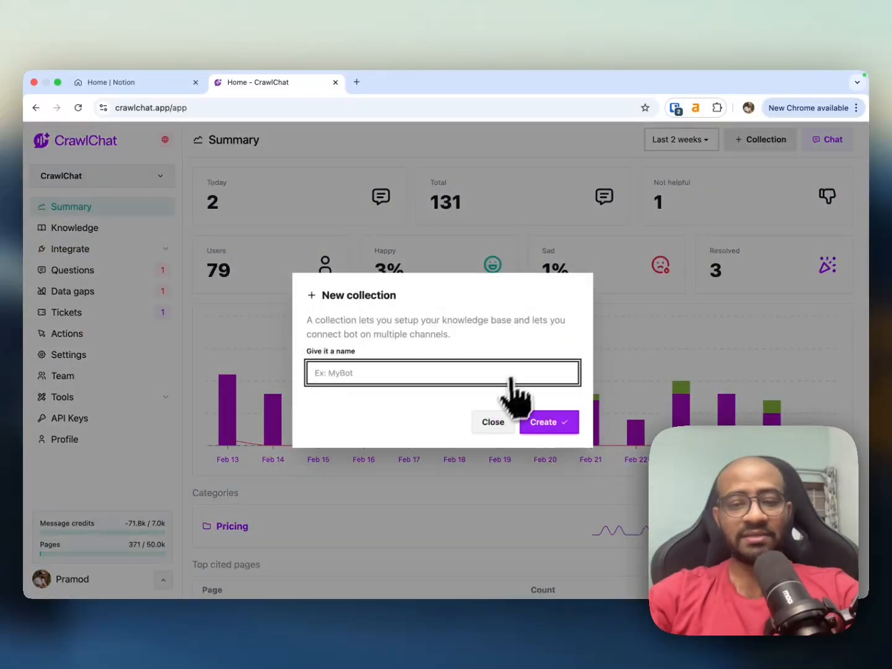
type("CrawlC")
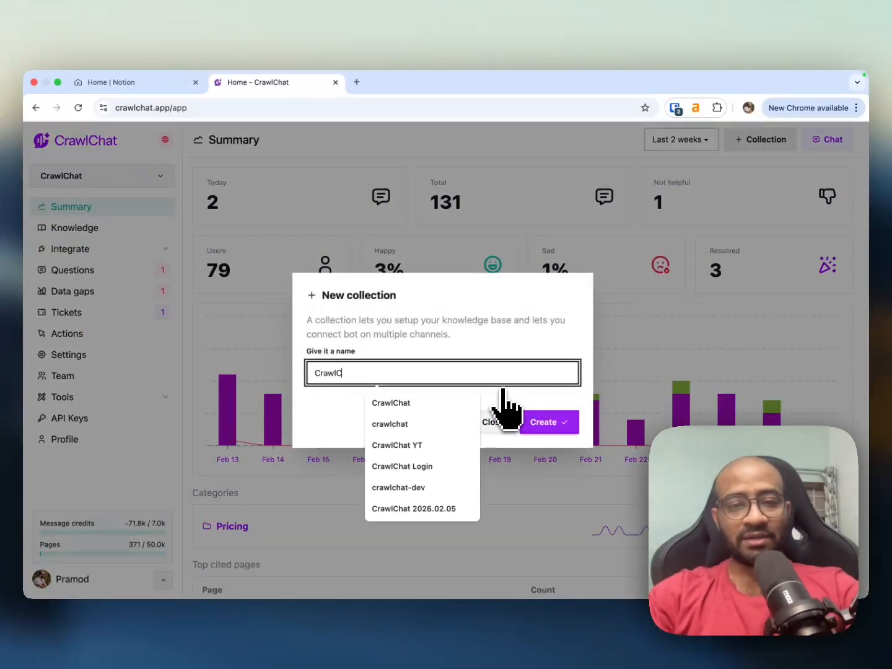
type("hat New")
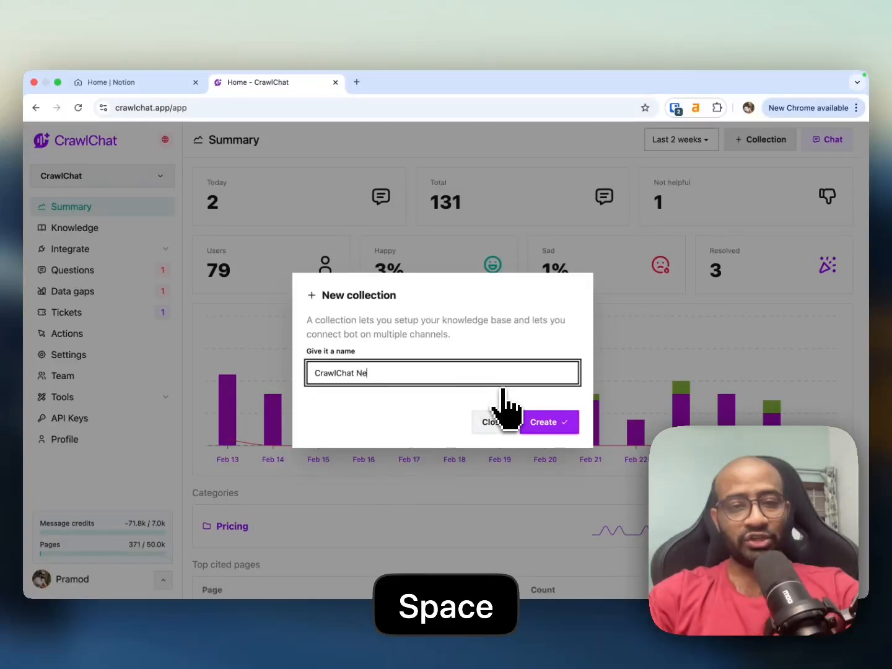
left_click(541, 427)
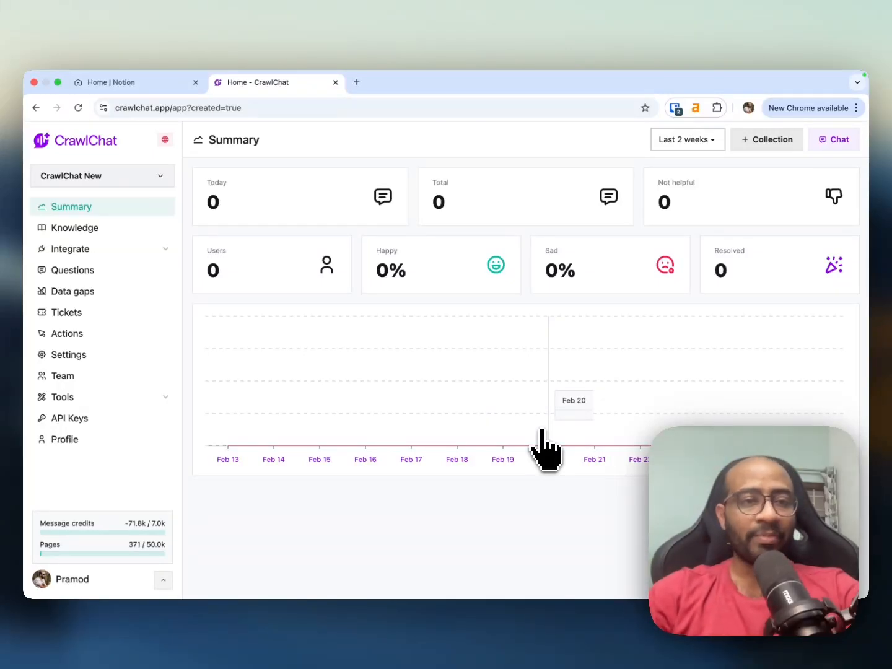
left_click(116, 230)
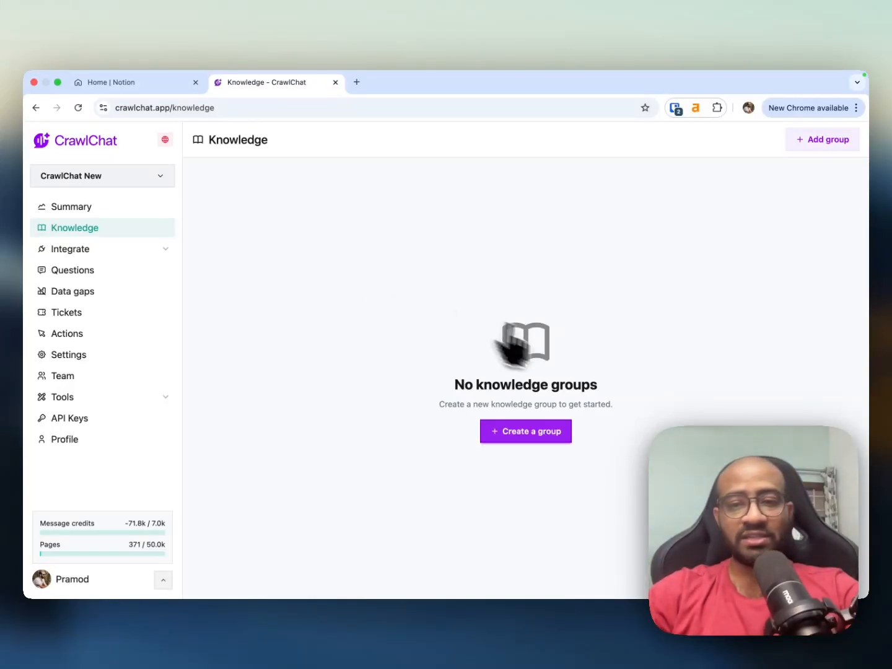
left_click(537, 438)
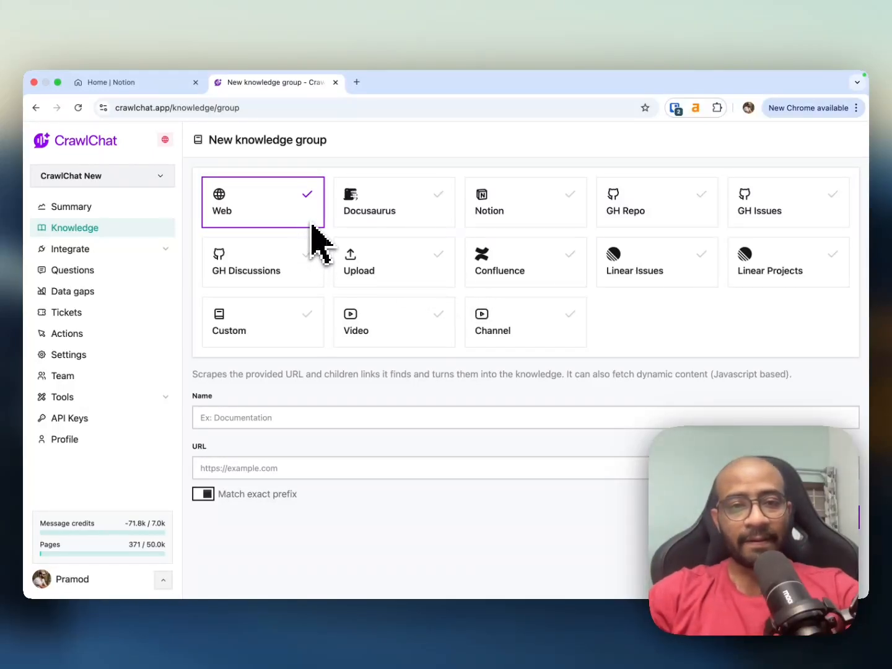
left_click(323, 421)
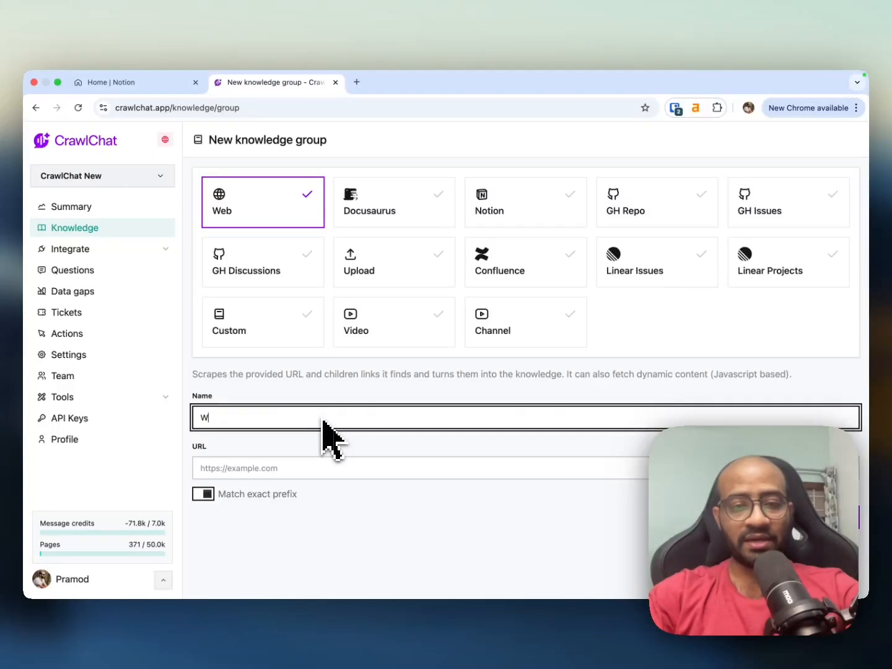
type("Website")
left_click(313, 473)
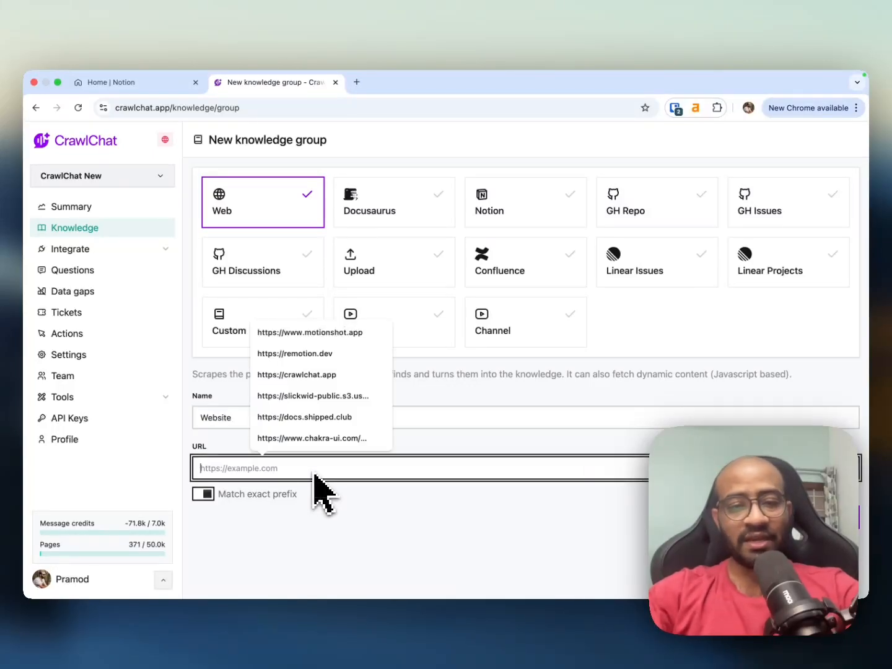
type("https://cra")
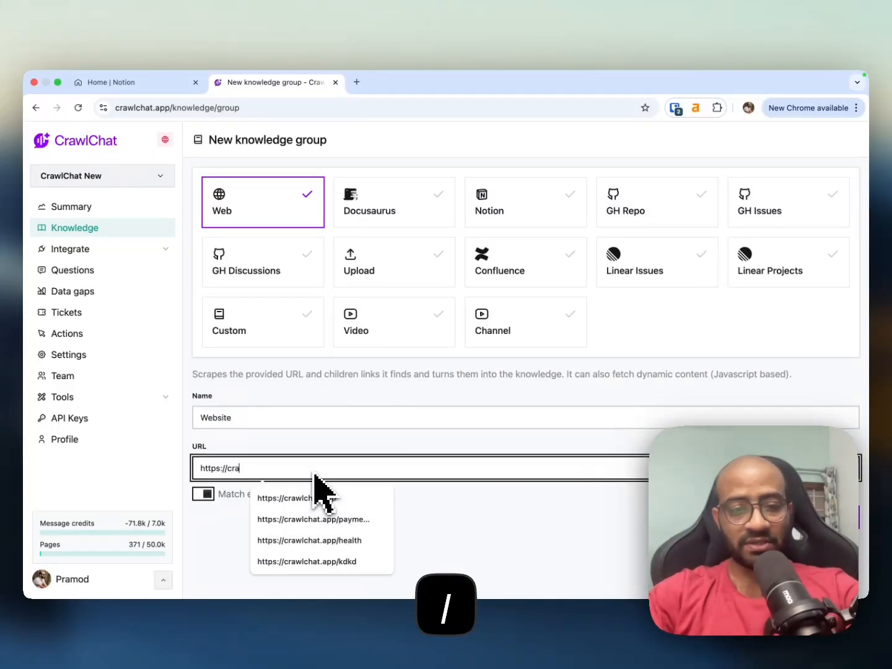
type("wlchat.app")
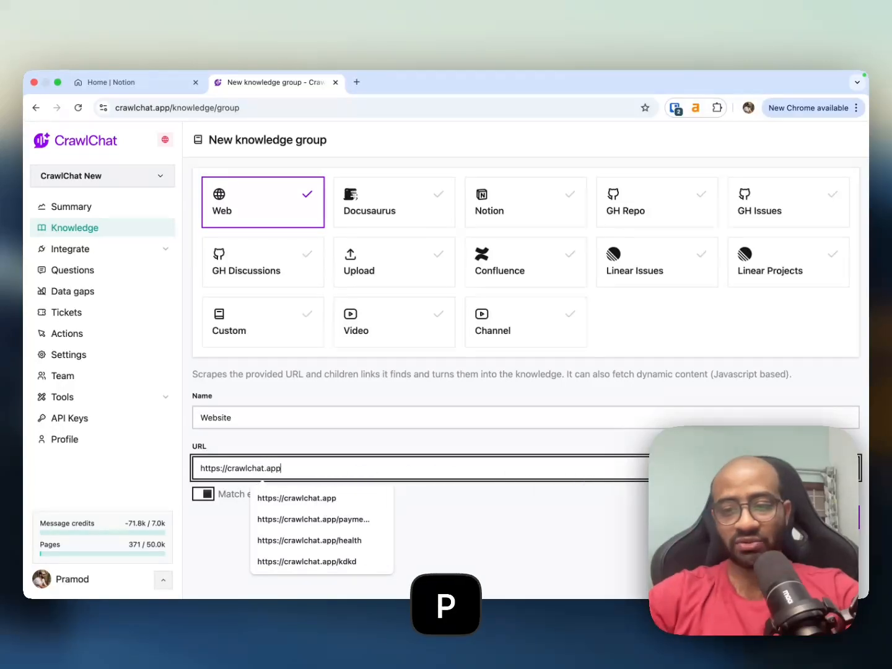
key("Return")
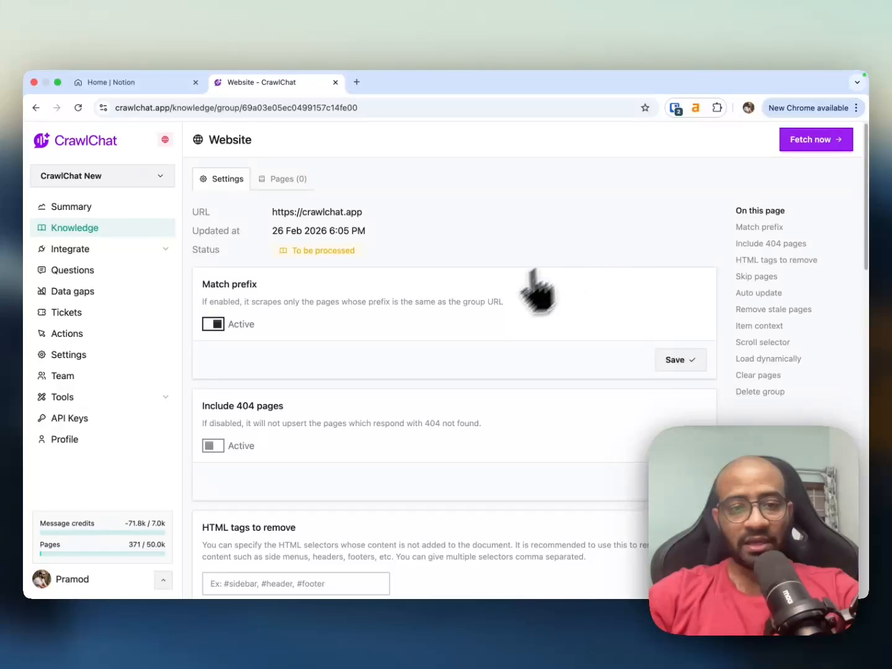
Review the Website knowledge group's settings and start fetching its pages
scroll(502, 309, "down", 10)
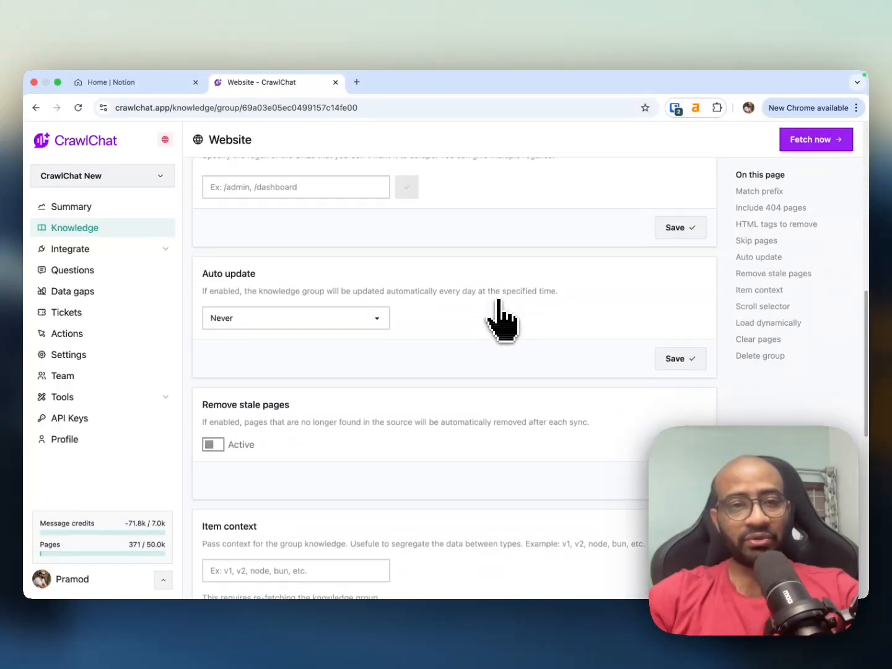
scroll(502, 319, "up", 3)
scroll(498, 302, "down", 2)
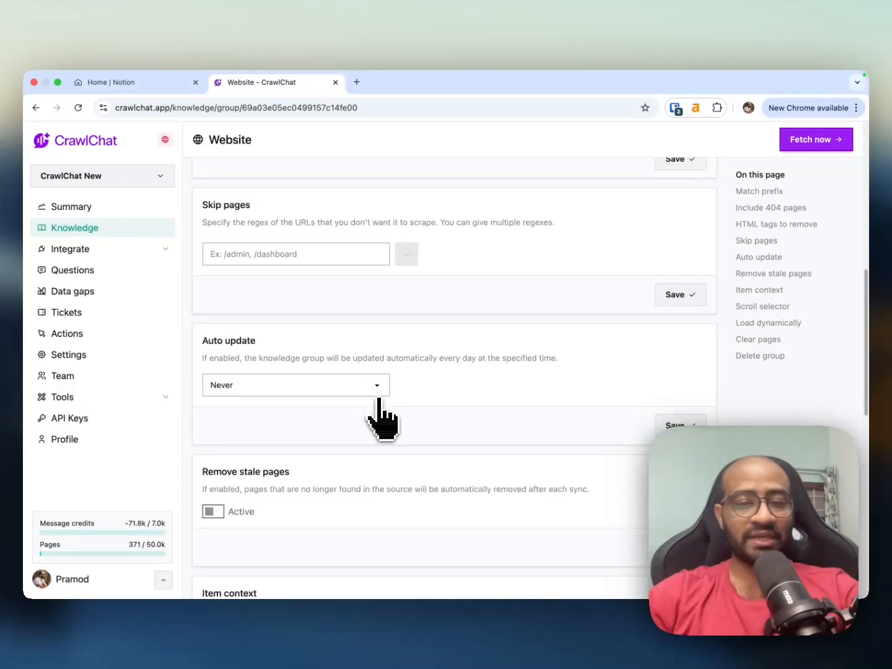
scroll(382, 421, "down", 2)
scroll(381, 421, "up", 10)
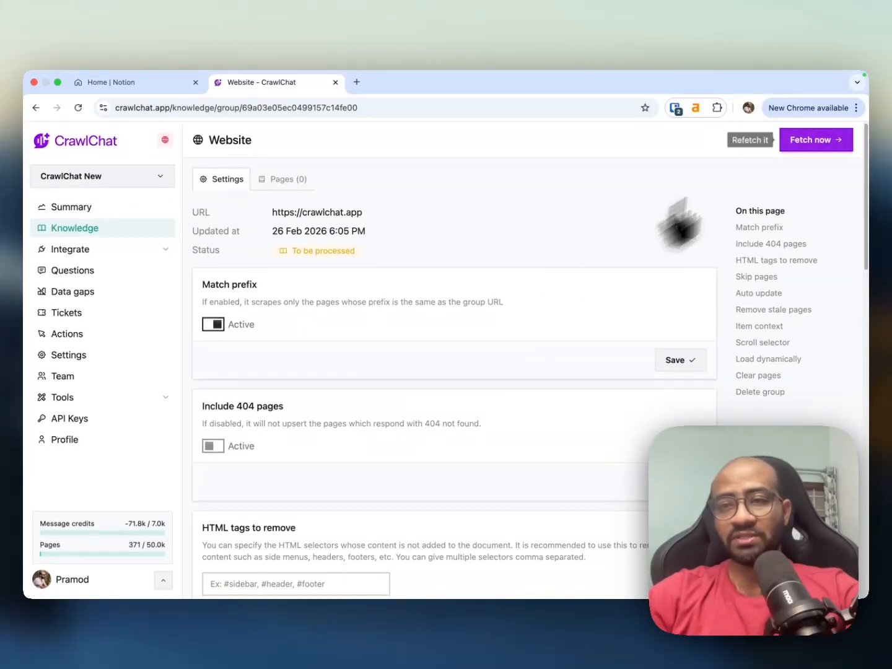
left_click(836, 140)
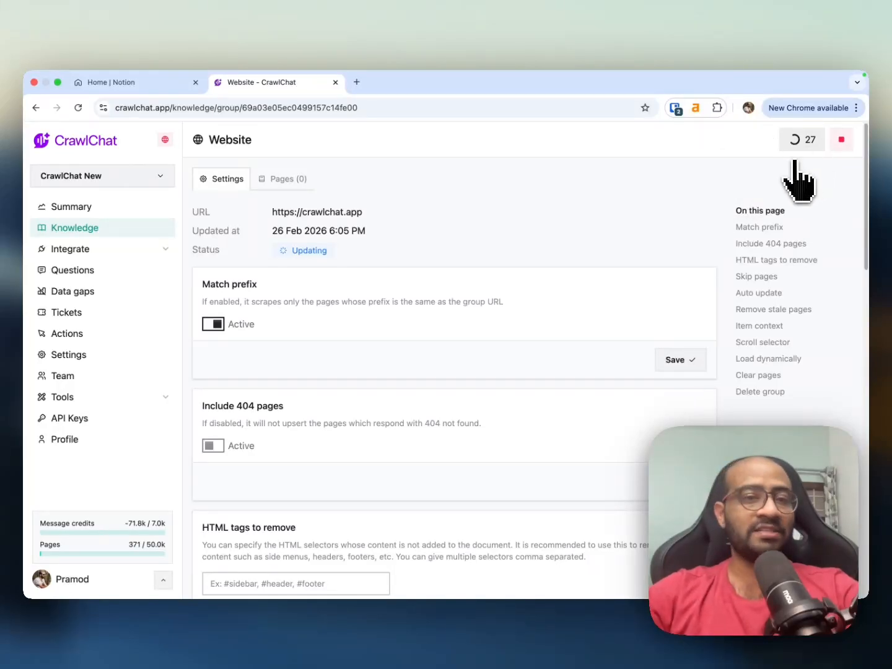
Begin another knowledge group of type Notion in the collection and name it "Notion"
left_click(126, 232)
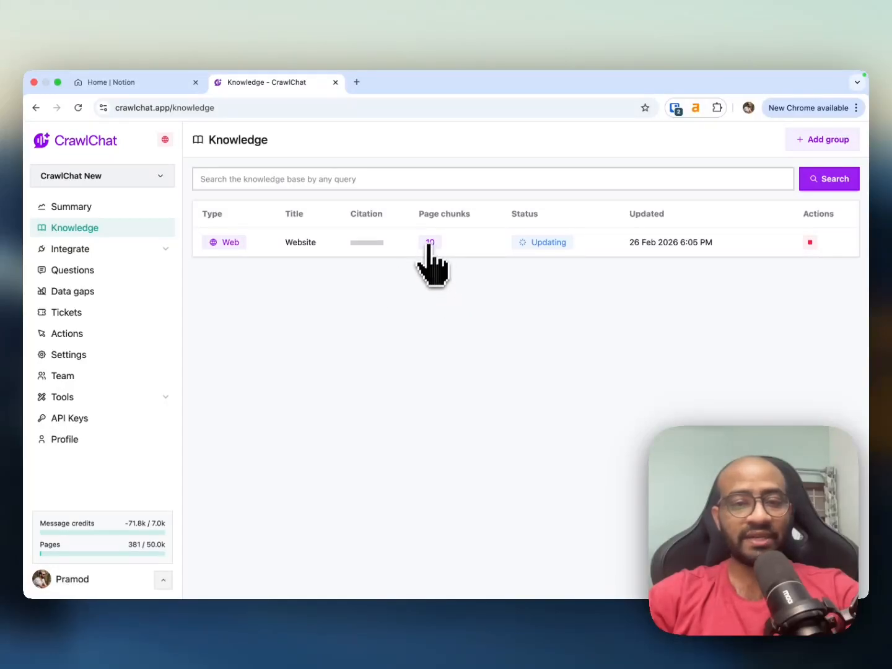
left_click(827, 144)
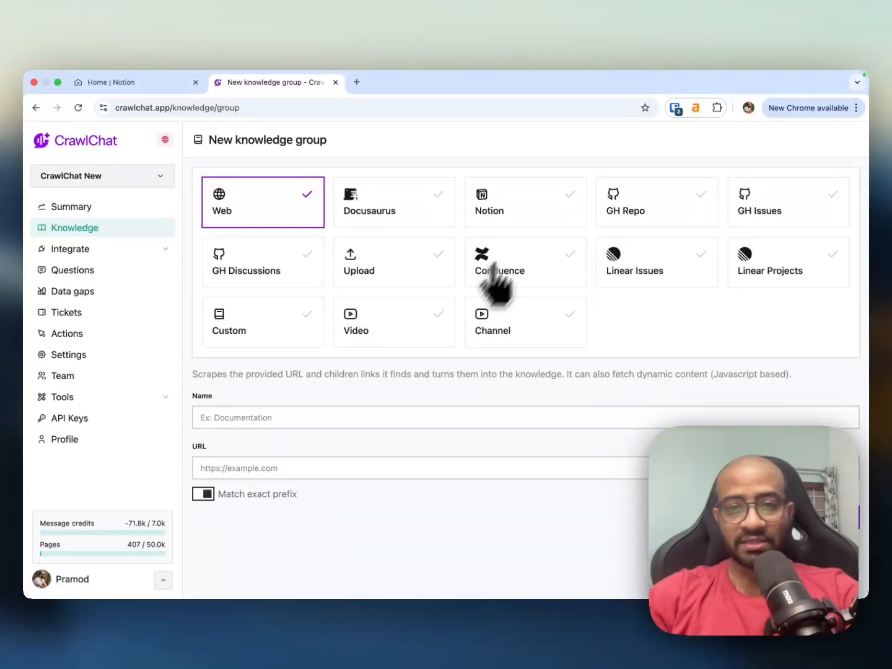
left_click(527, 216)
left_click(441, 427)
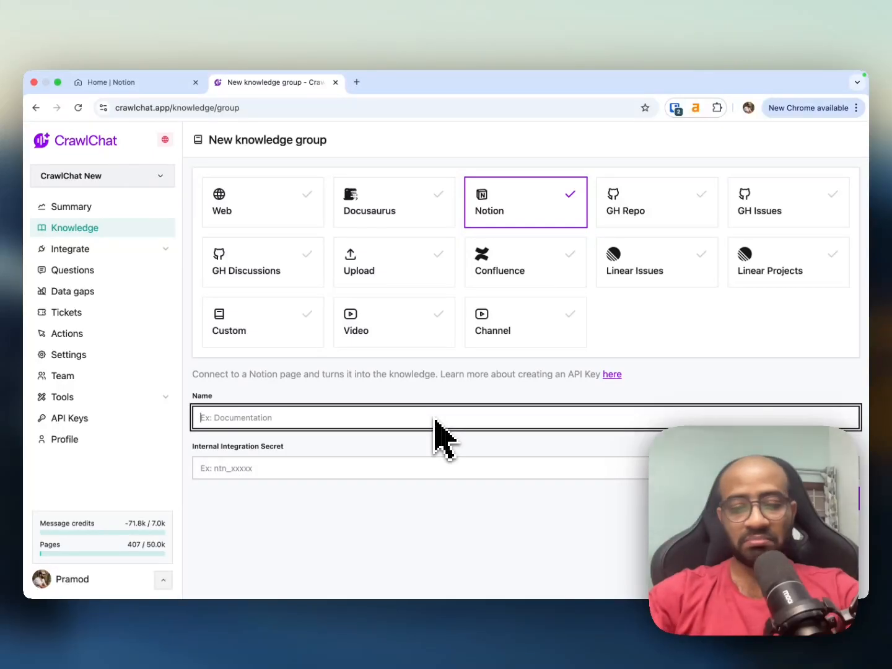
type("Notion")
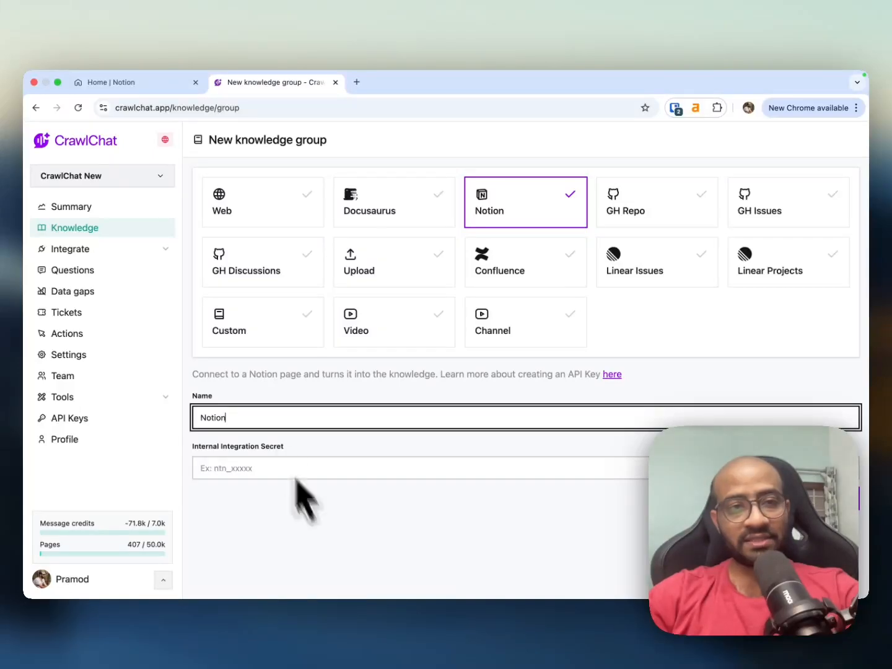
Switch to Notion and open the Connections page under Integrations in the workspace settings
left_click(156, 86)
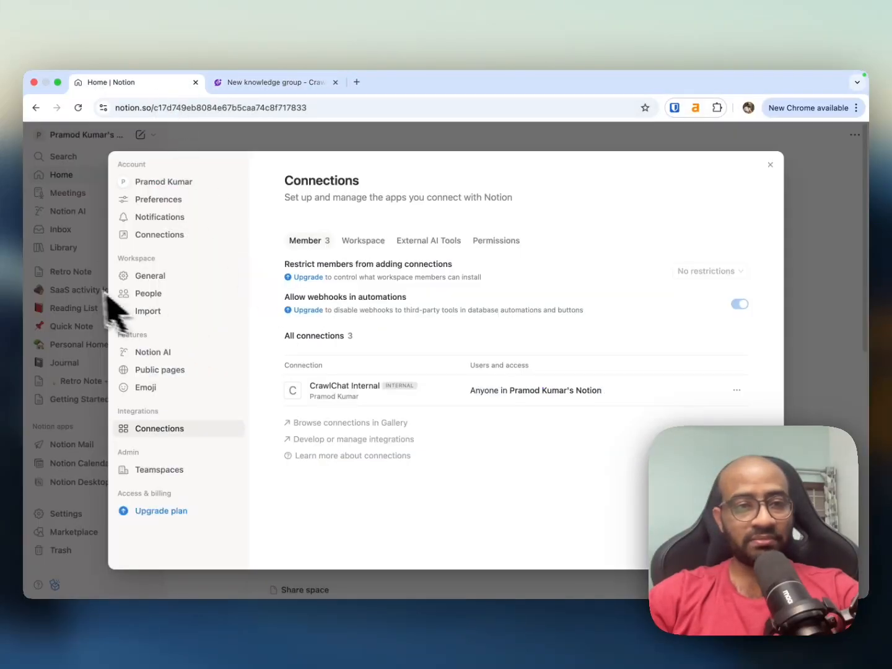
left_click(82, 297)
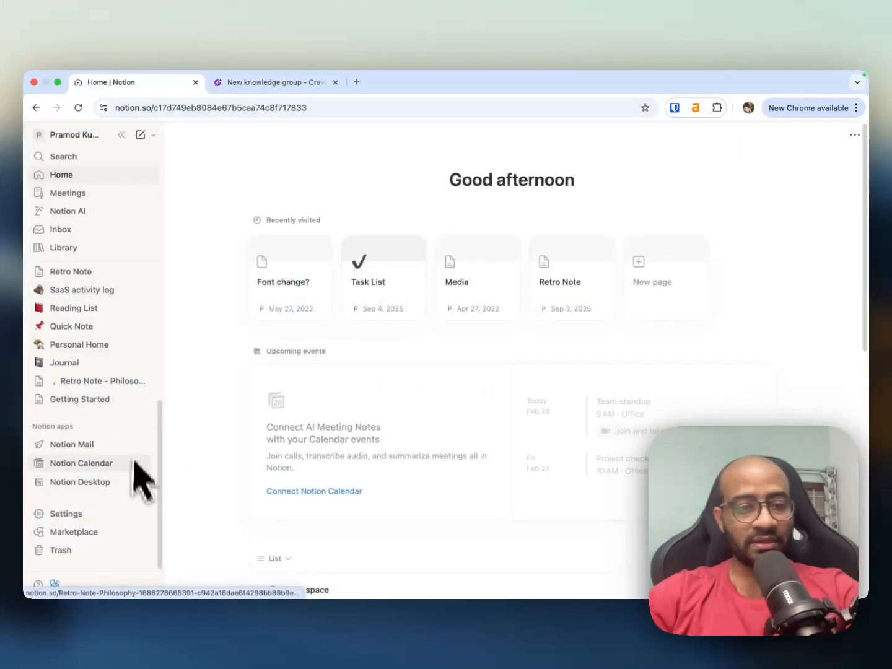
left_click(92, 513)
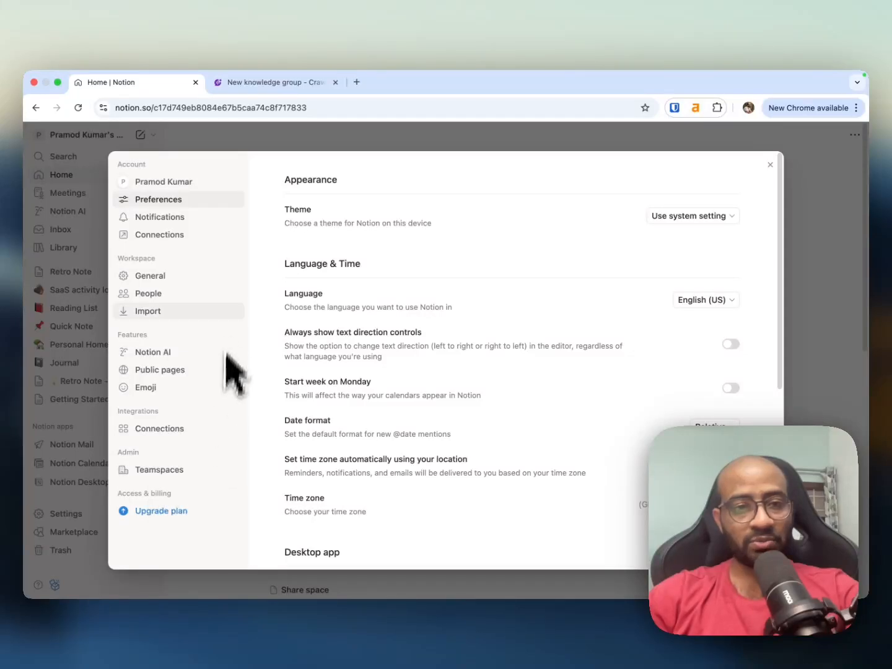
left_click(186, 433)
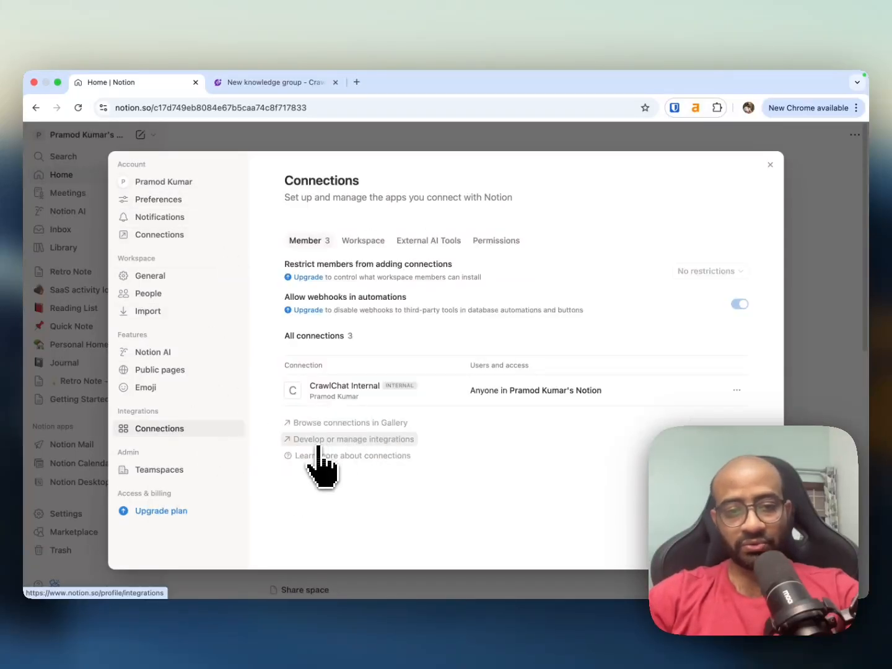
Create an internal Notion integration named "CrawlChat New" associated with the personal workspace
left_click(317, 449)
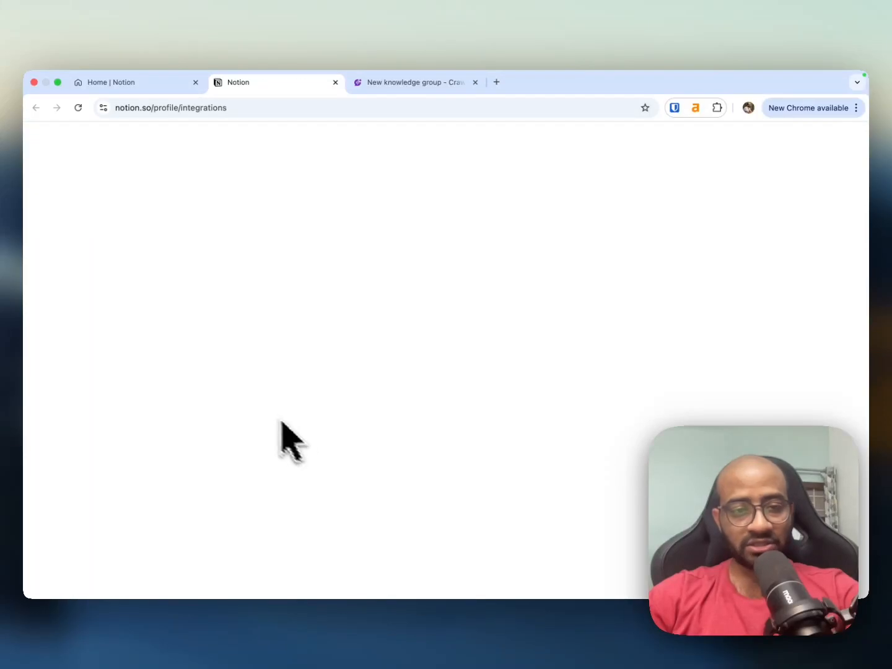
left_click(120, 472)
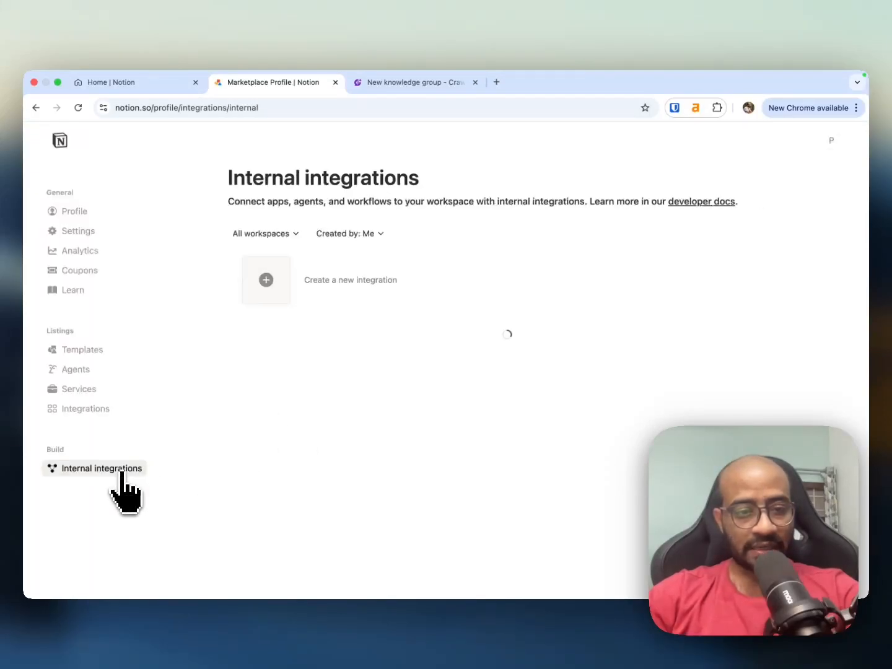
left_click(264, 283)
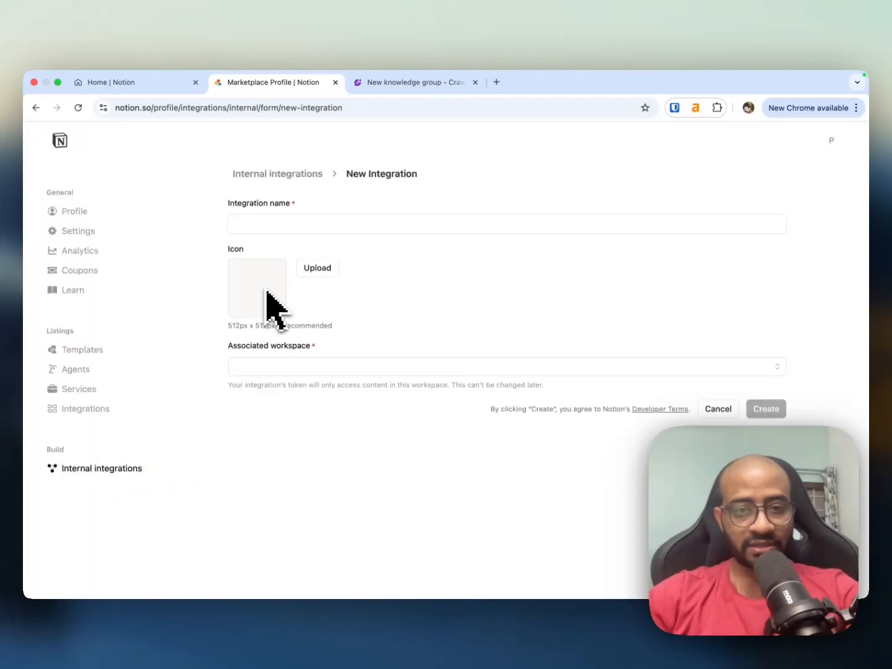
left_click(338, 231)
type("CrawlC")
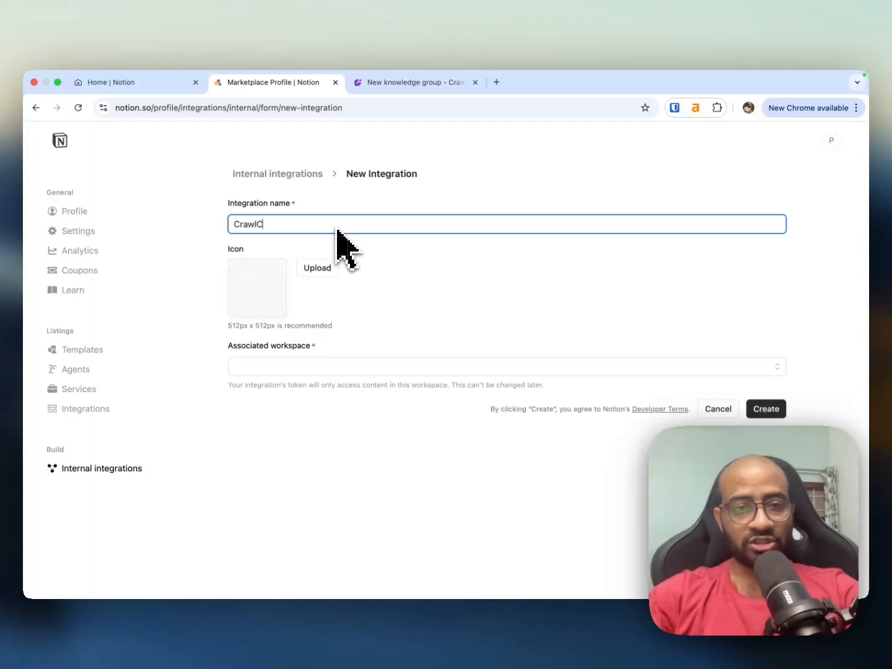
type("hat New")
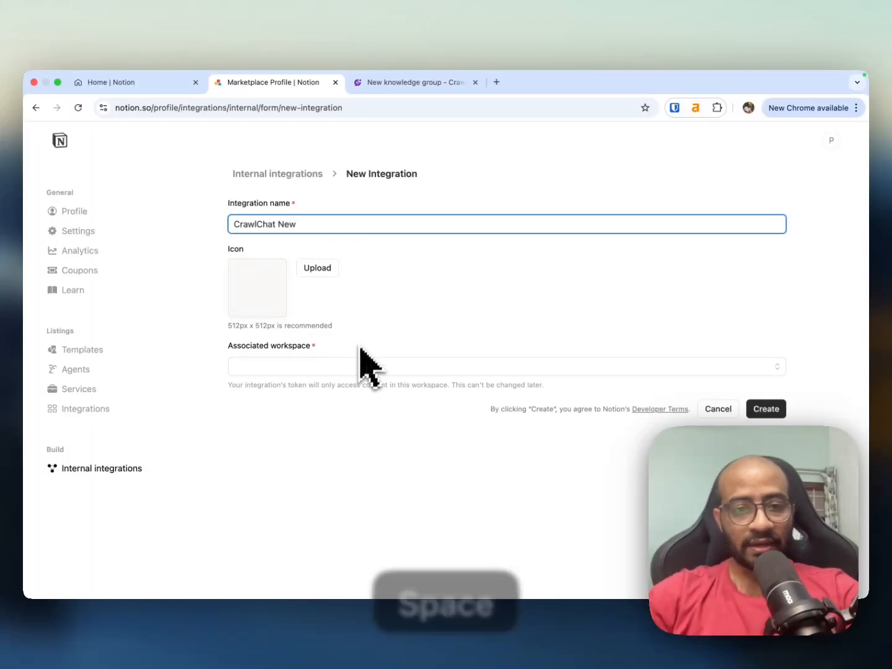
left_click(387, 371)
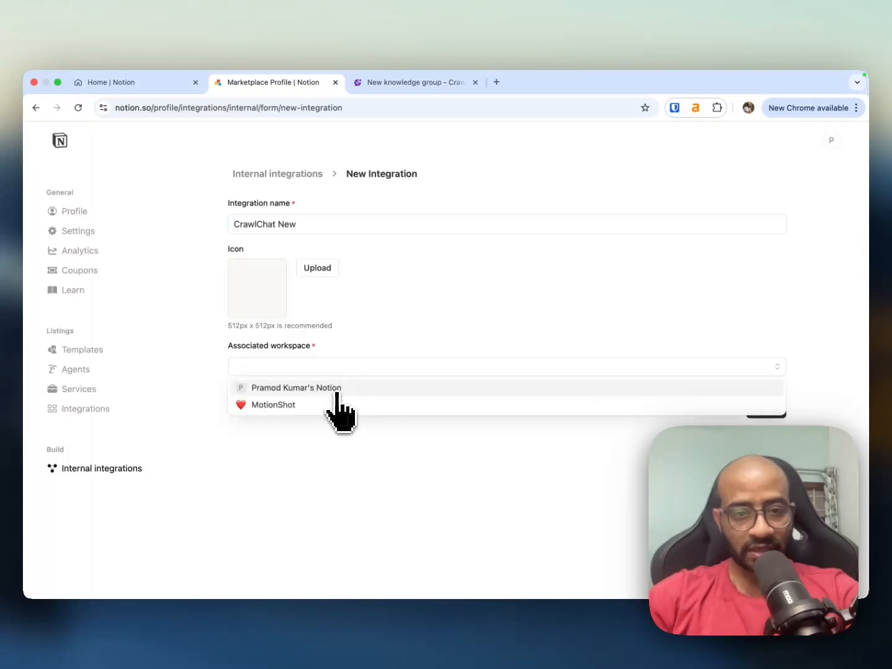
left_click(296, 387)
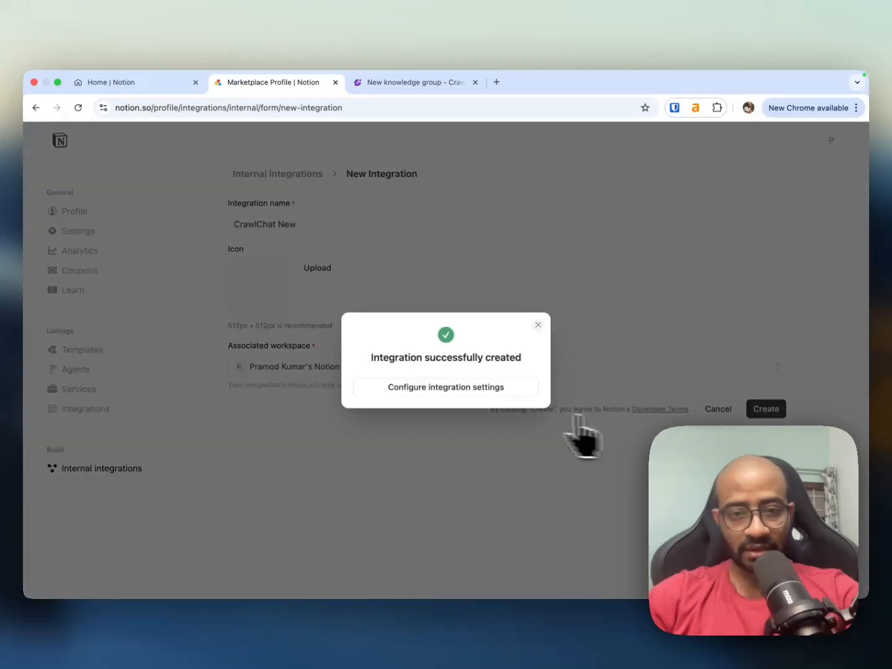
Copy the new integration's internal secret, paste it as the Internal Integration Secret in CrawlChat, and create the Notion knowledge group
left_click(478, 387)
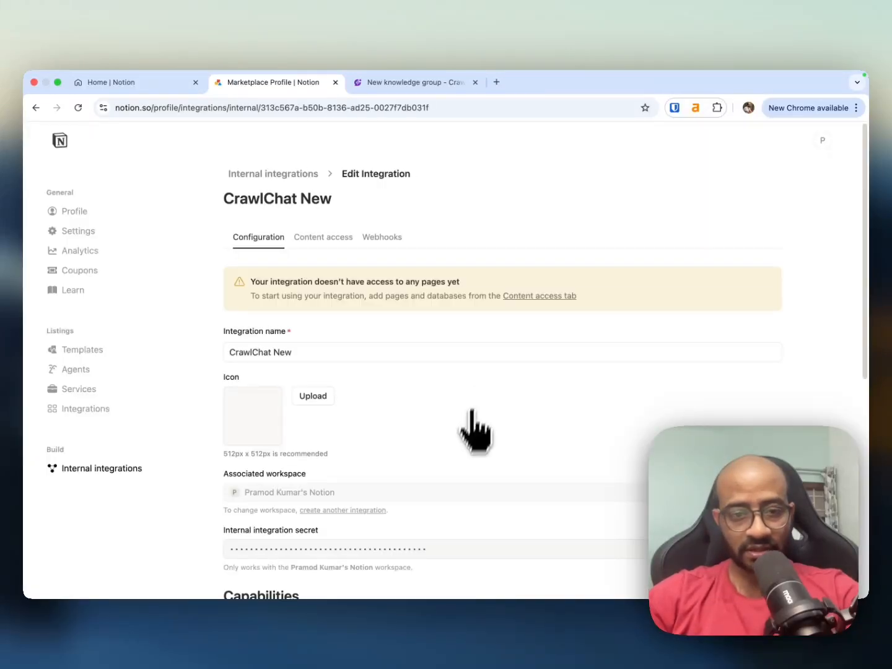
scroll(475, 432, "down", 3)
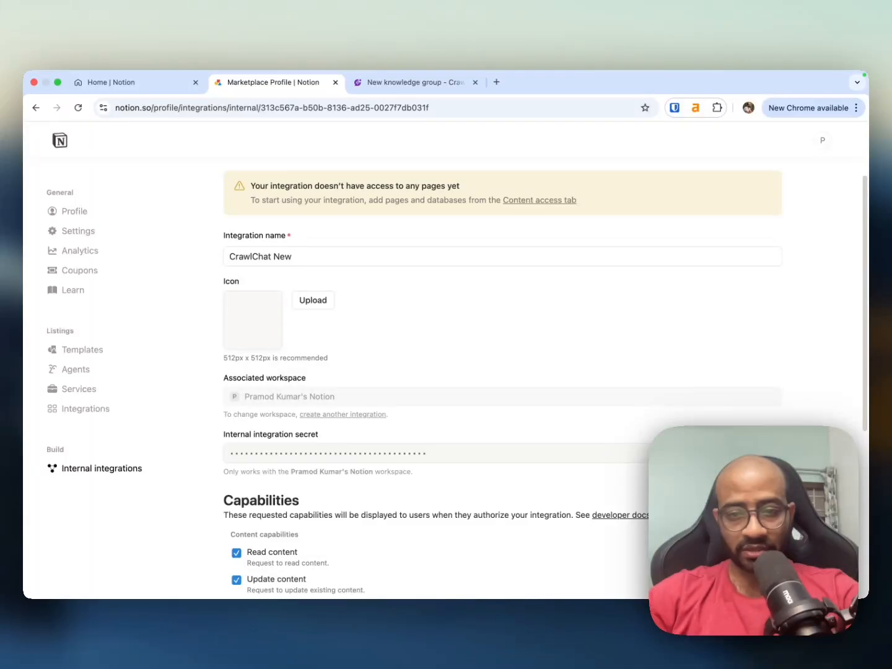
left_click(757, 454)
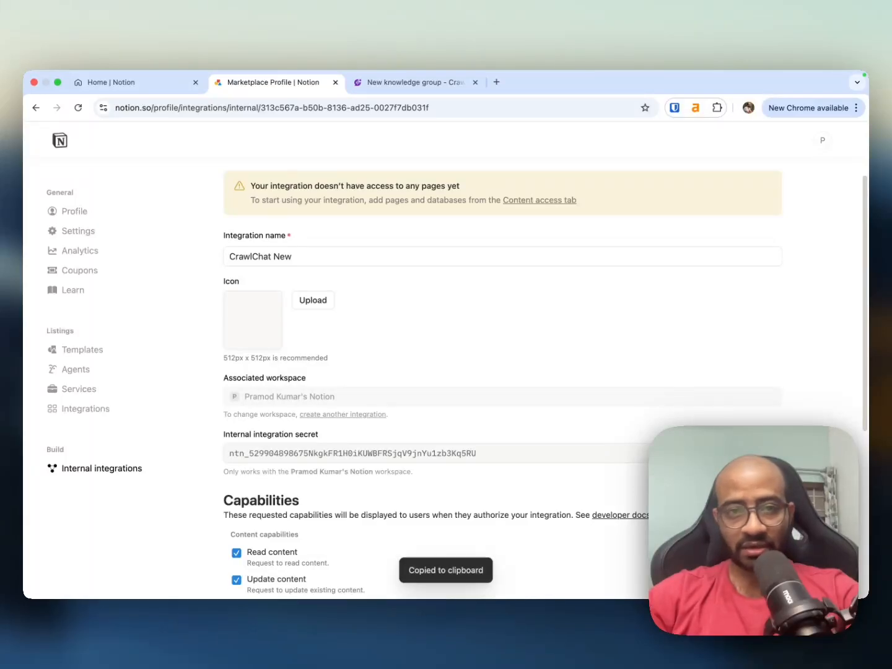
left_click(402, 87)
left_click(316, 468)
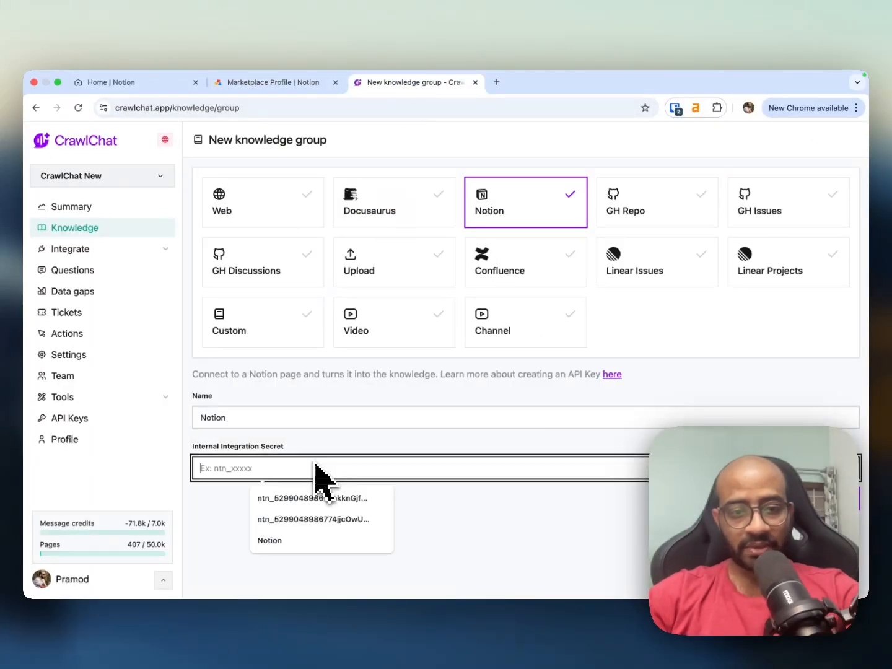
key("super+v")
left_click(829, 498)
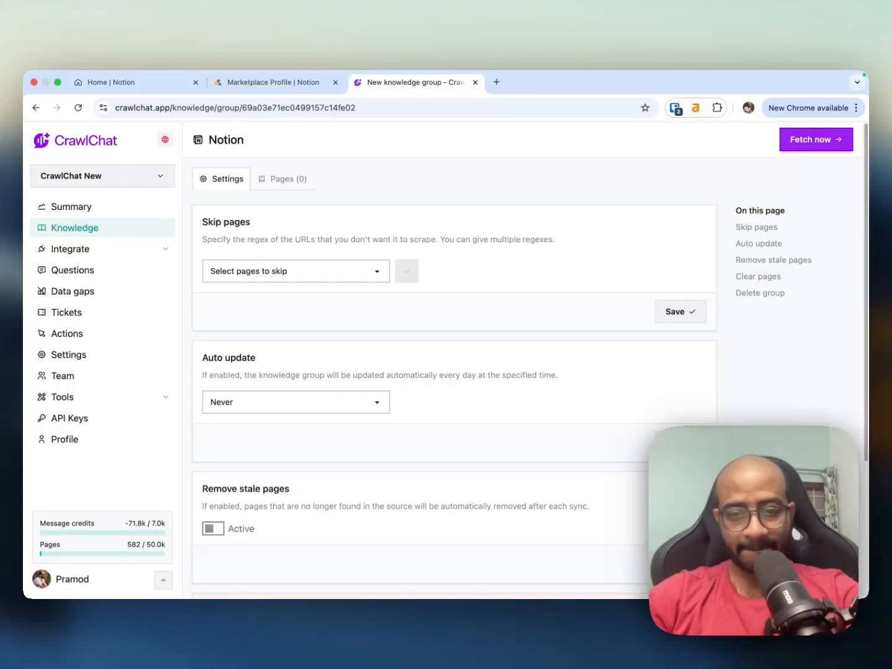
Check the group's list of skippable pages and, in Notion, give the CrawlChat New integration access to the Private pages
left_click(349, 271)
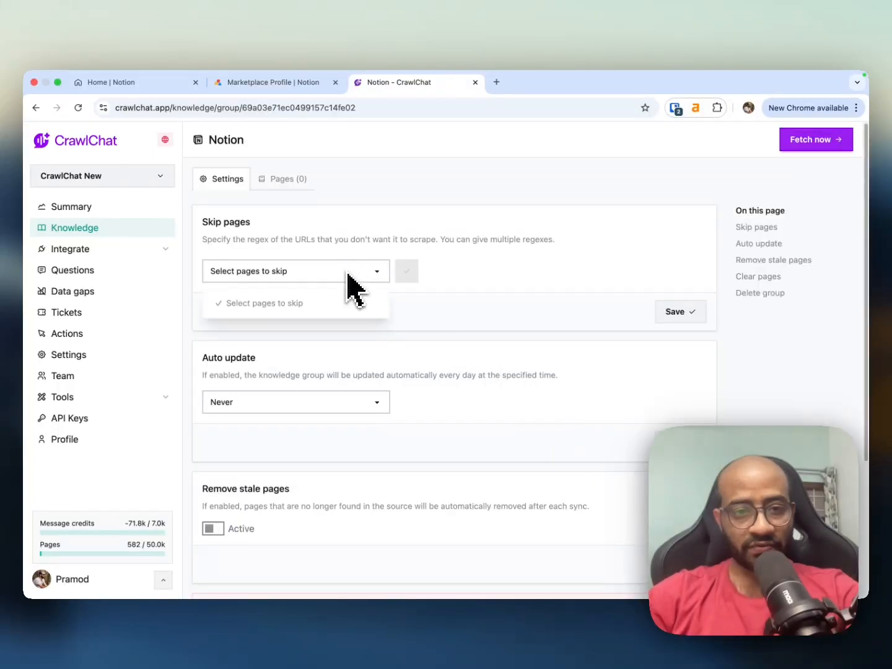
left_click(348, 274)
left_click(273, 83)
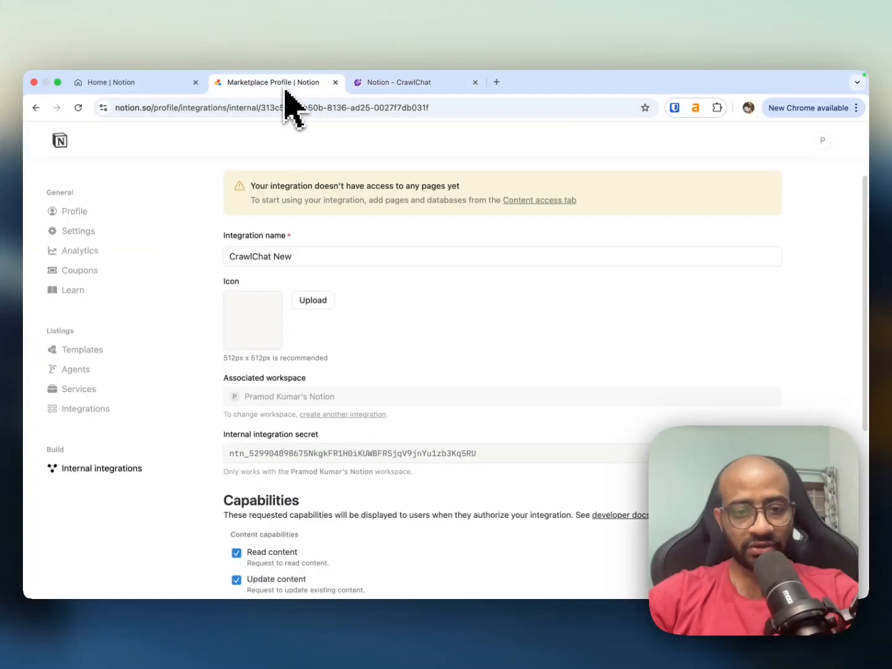
scroll(365, 384, "down", 1)
scroll(370, 423, "down", 3)
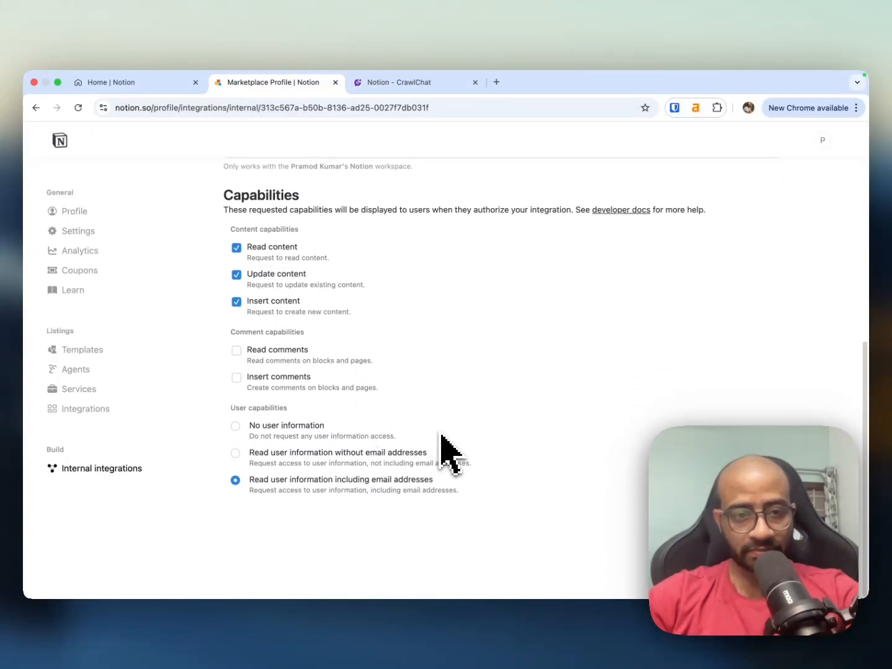
scroll(442, 450, "up", 10)
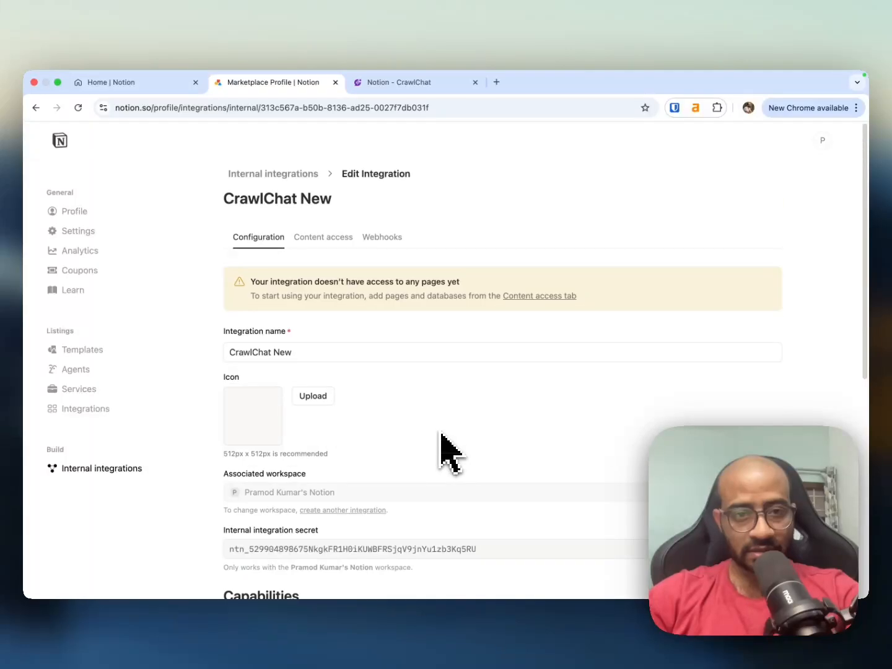
left_click(342, 241)
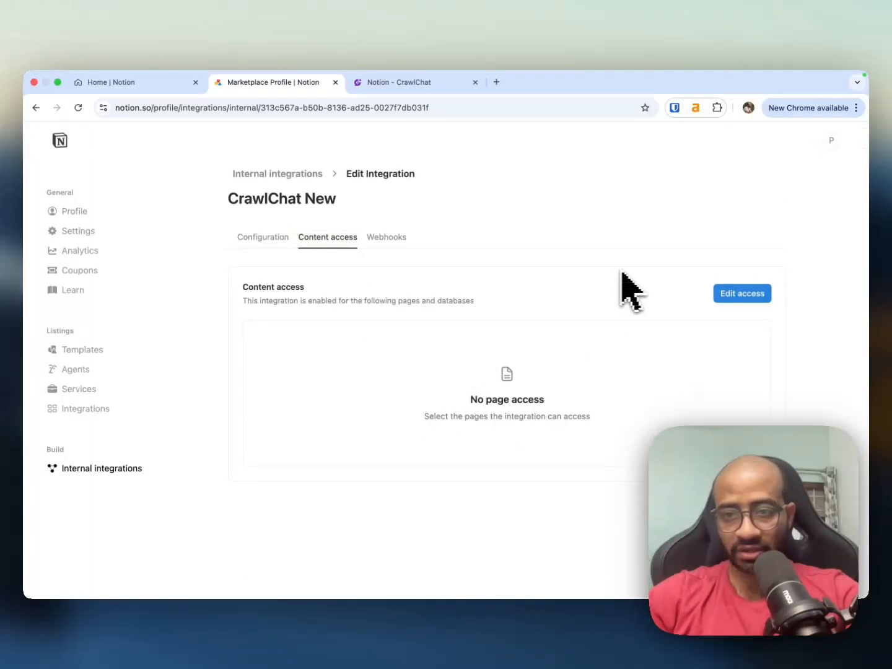
left_click(771, 312)
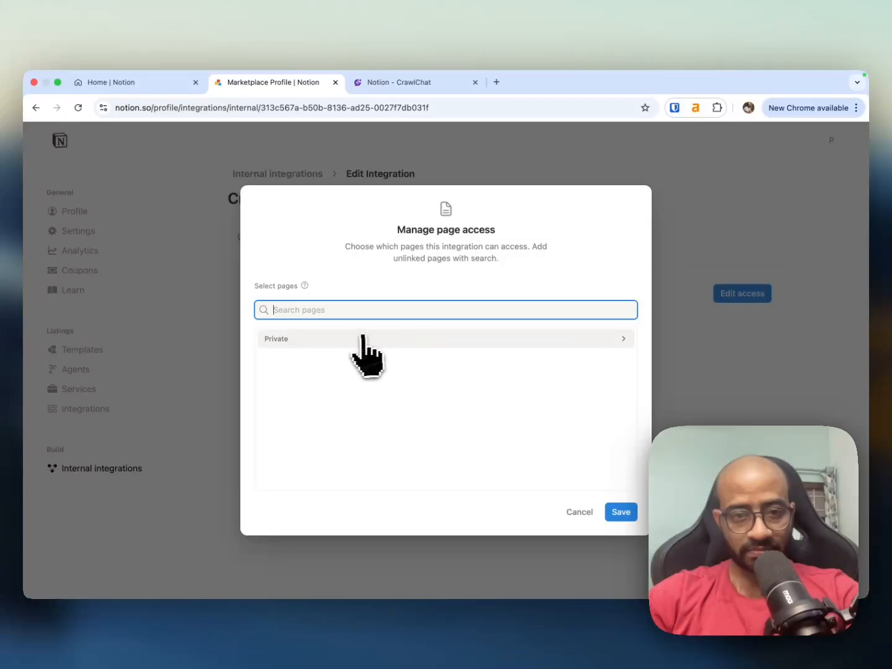
left_click(351, 341)
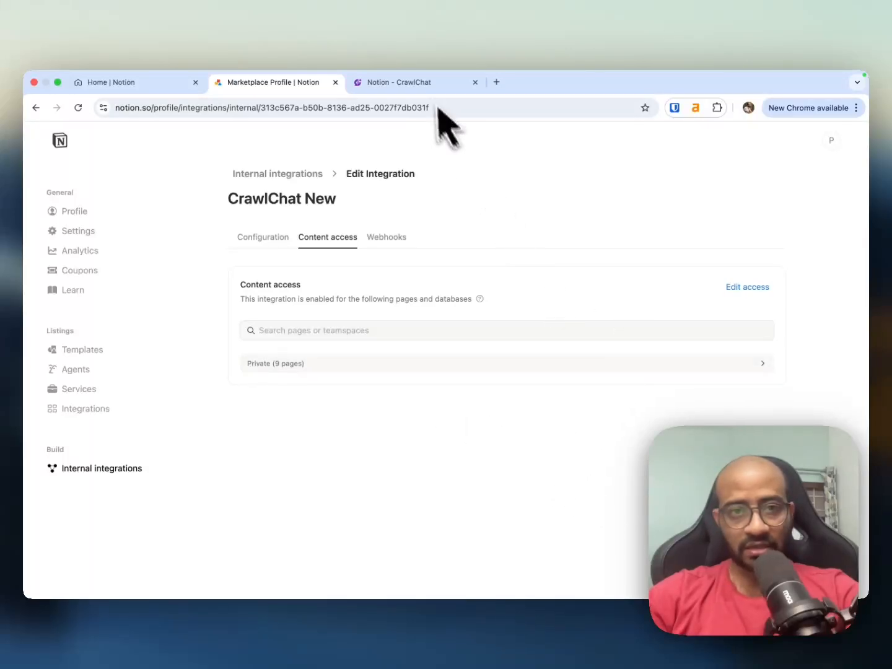
Back in CrawlChat, reload the Notion group to review its skippable pages, and fetch its content without skipping any
left_click(426, 91)
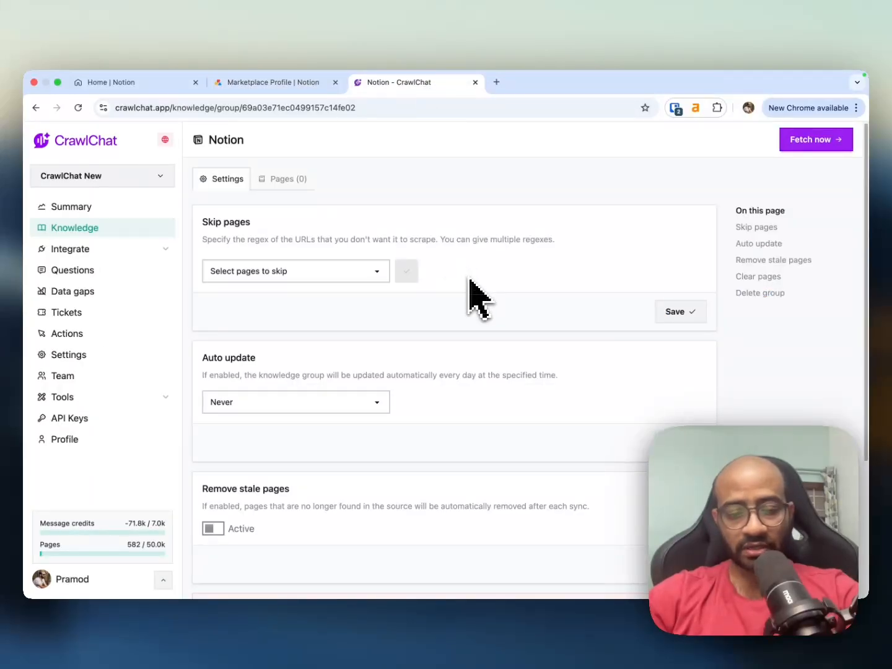
key("super+r")
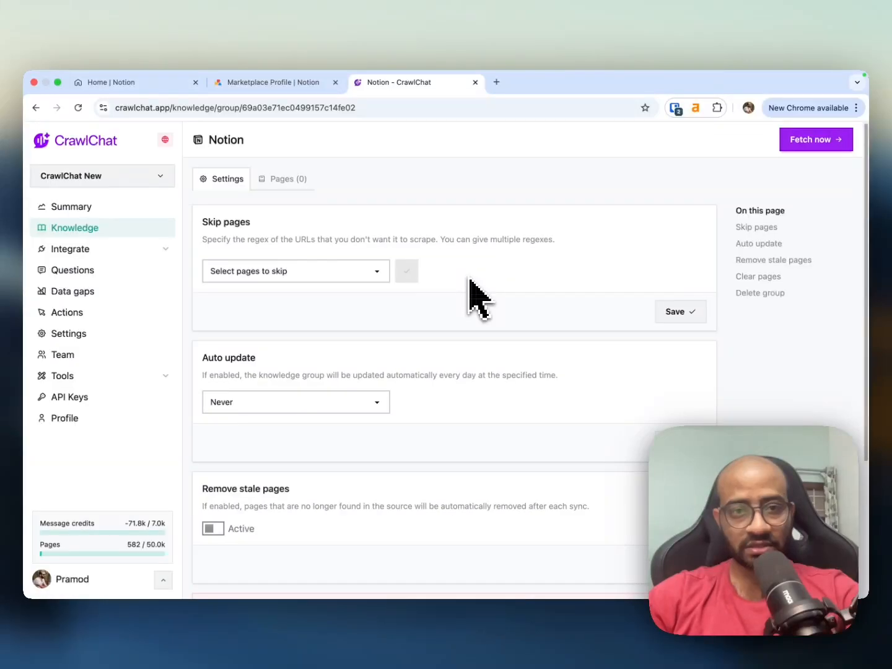
left_click(370, 273)
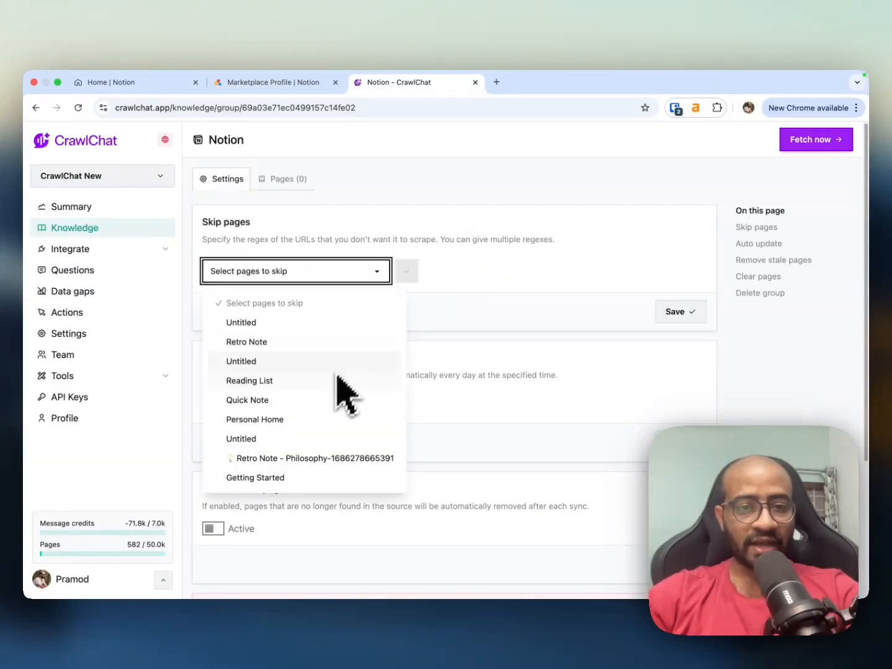
left_click(448, 287)
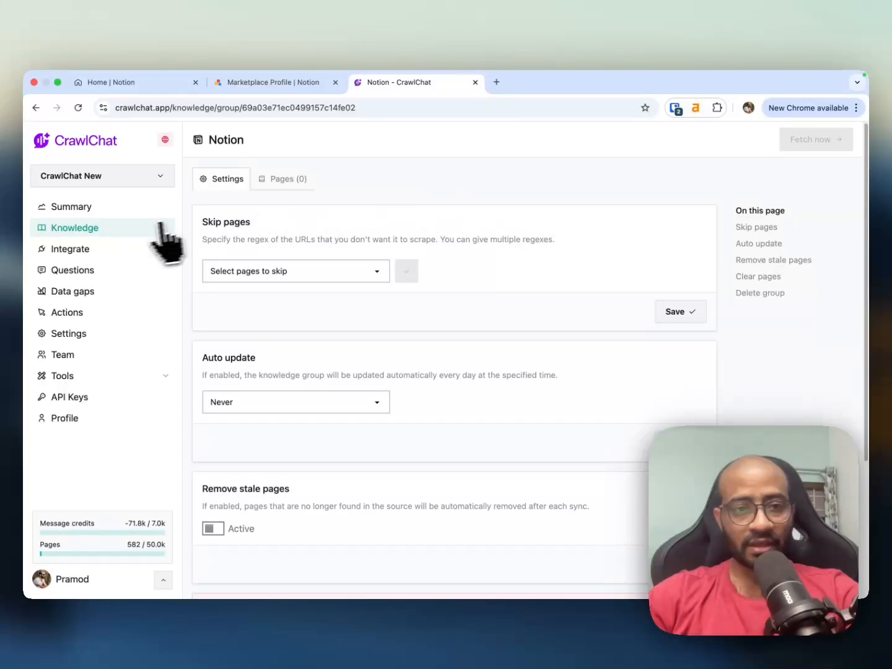
left_click(121, 230)
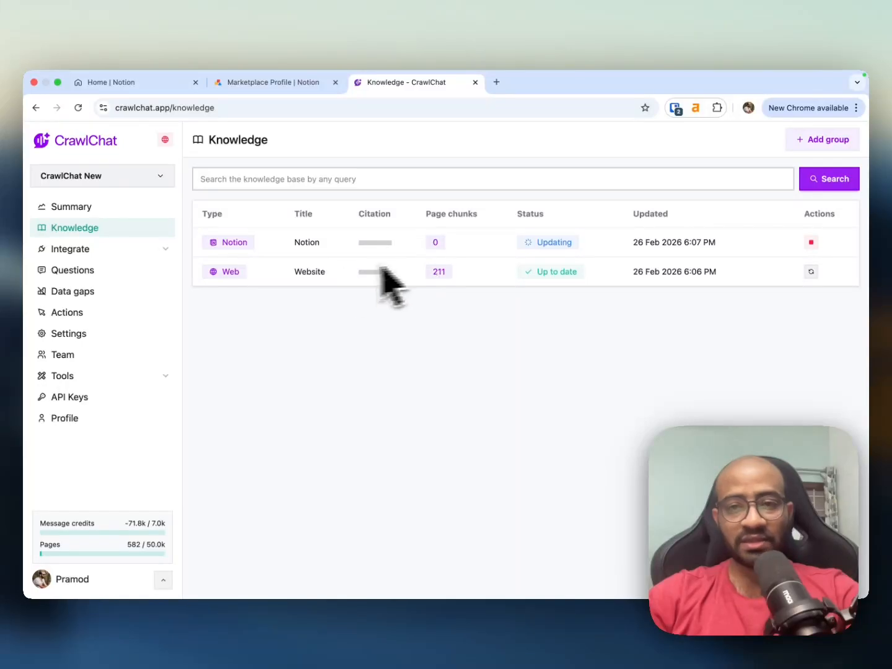
key("super+r")
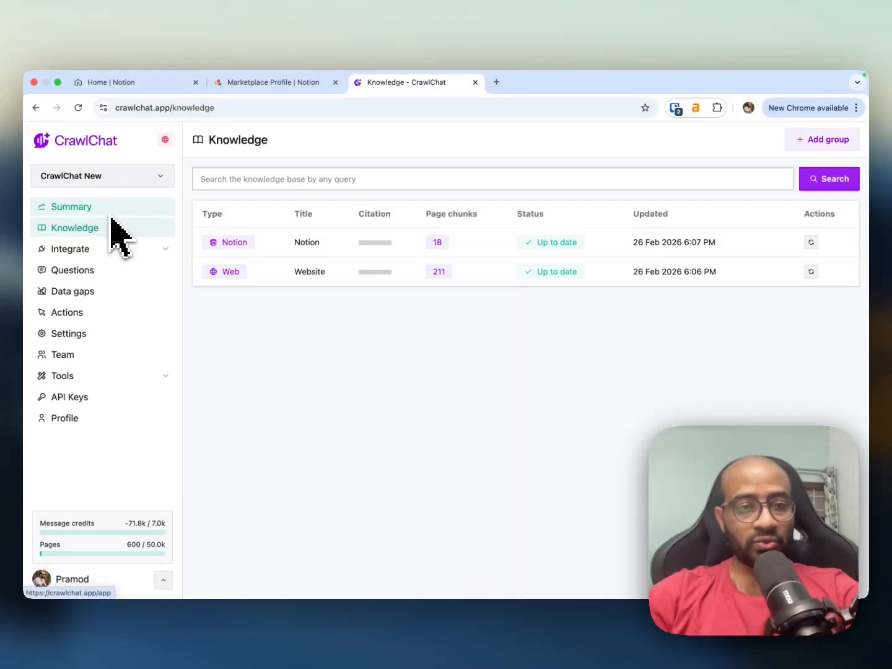
In the collection's settings, fill the Chat Prompt from the library's Product expert template with the product name "CrawlChat"
left_click(92, 336)
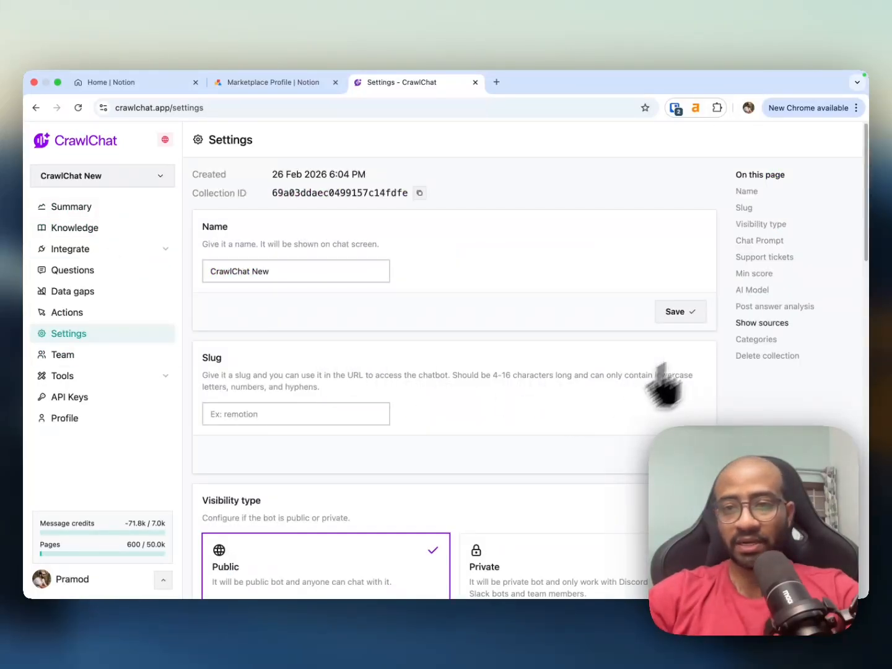
left_click(760, 242)
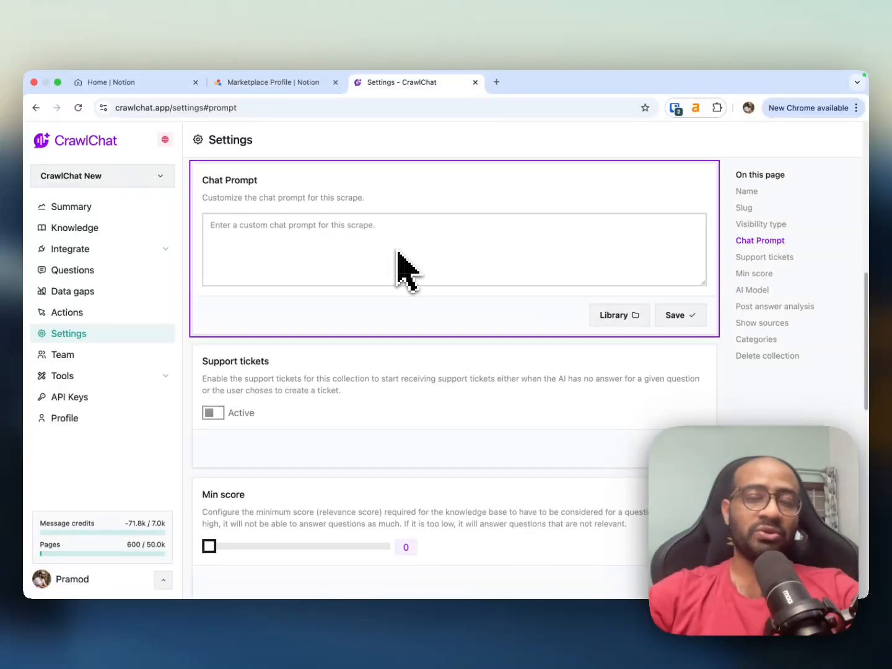
left_click(627, 319)
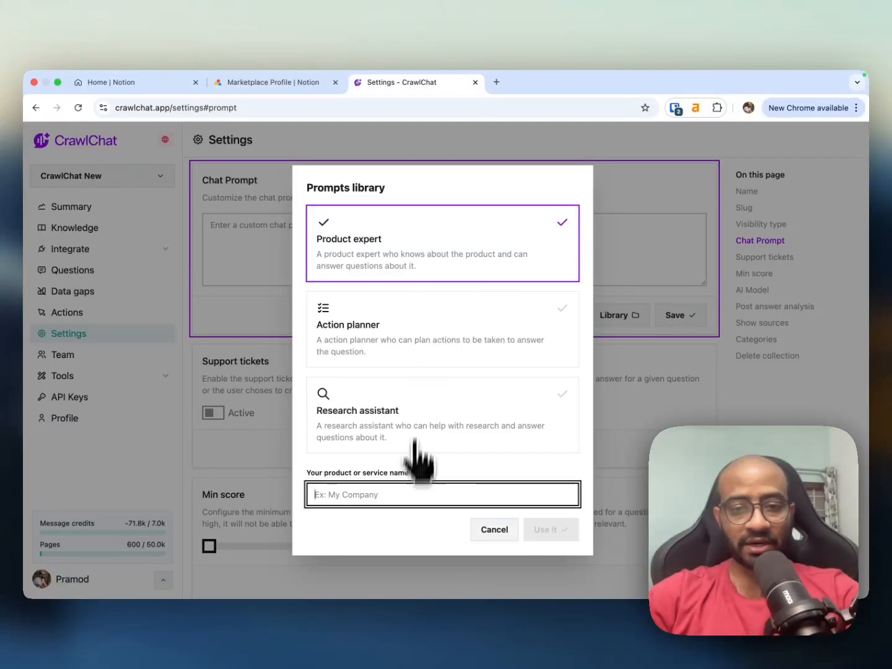
type("Craw")
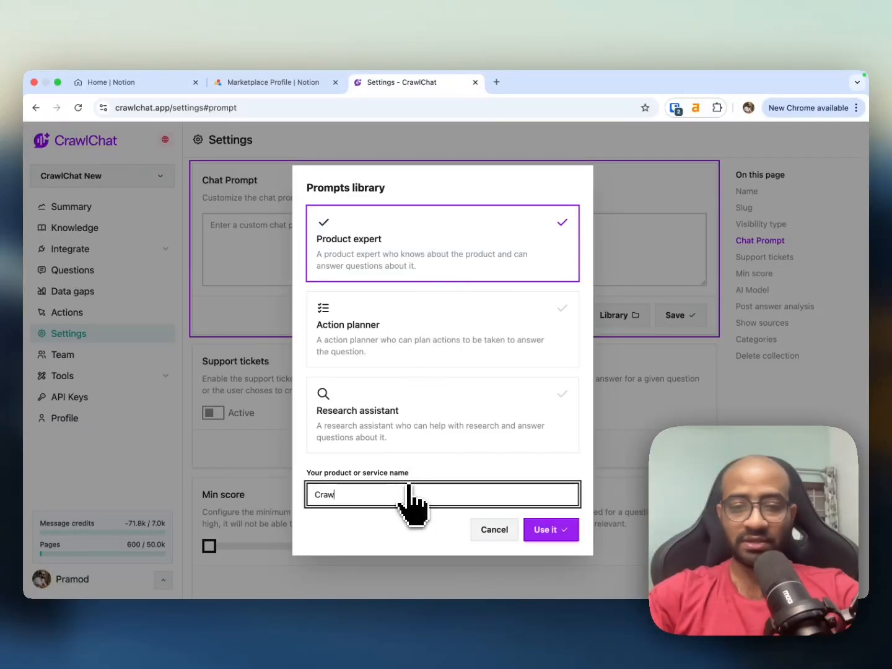
type("lChat")
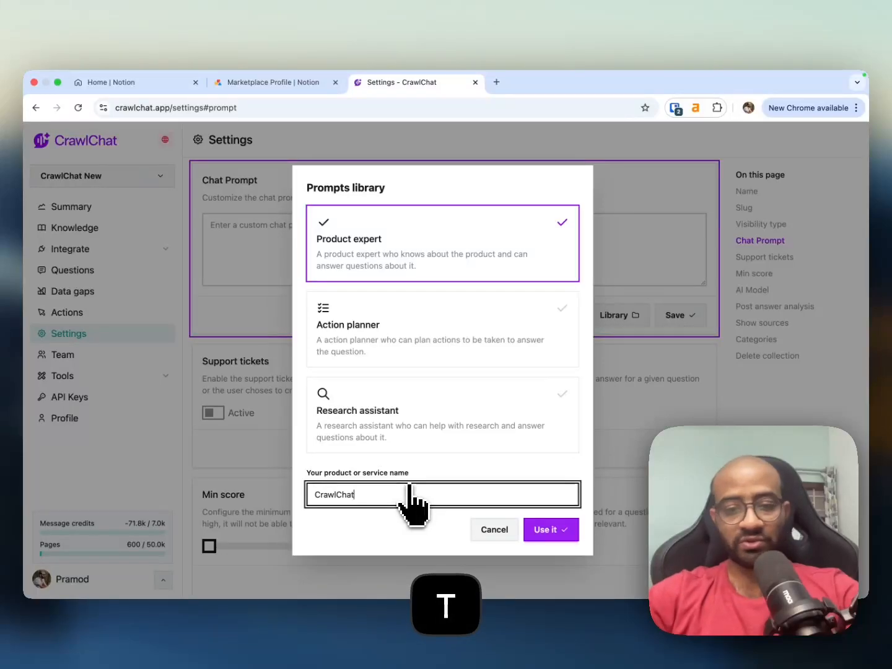
left_click(548, 532)
Read through the inserted Product expert chat prompt and save it for the collection
scroll(415, 266, "down", 10)
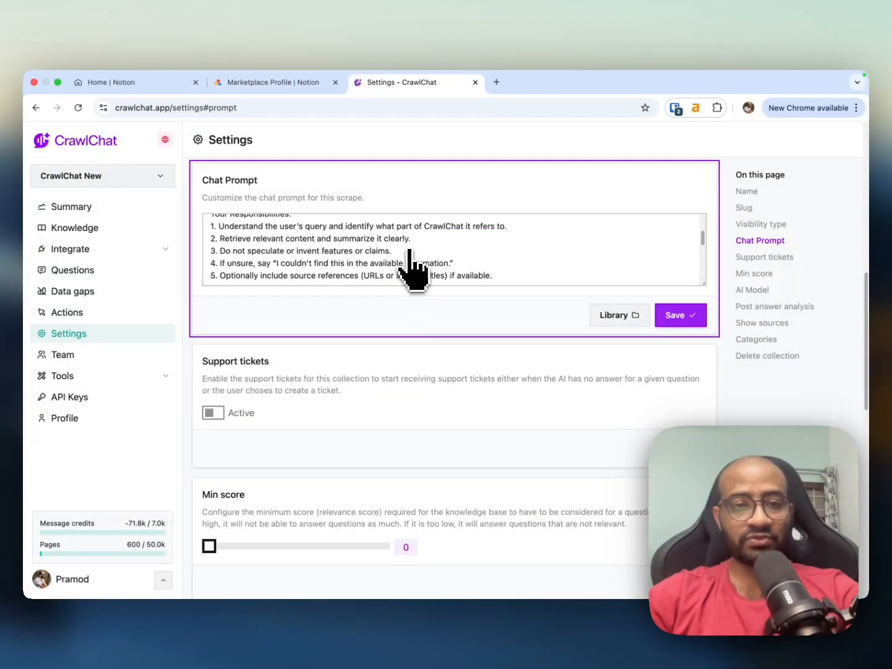
scroll(410, 270, "down", 2)
scroll(442, 254, "up", 3)
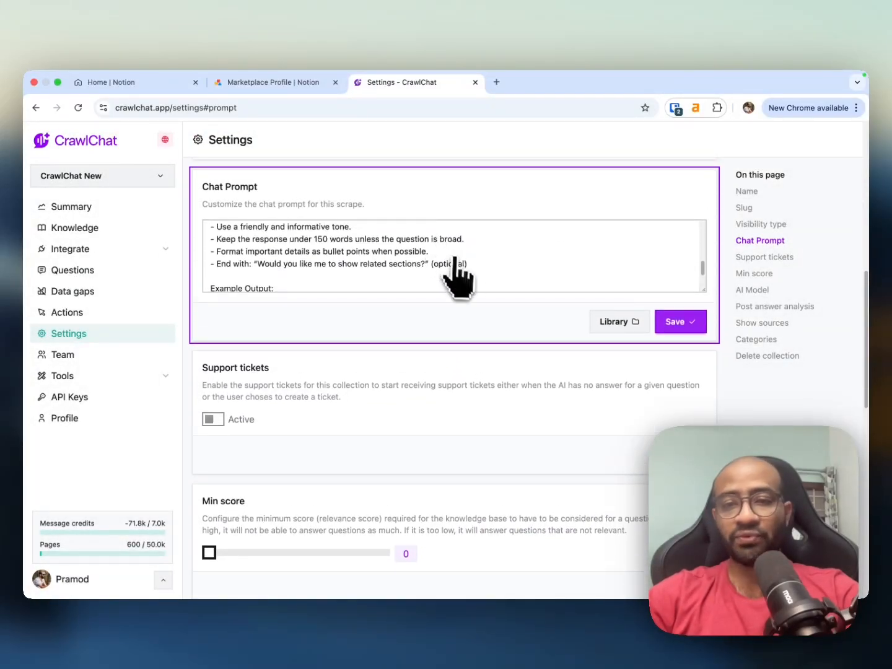
left_click(688, 327)
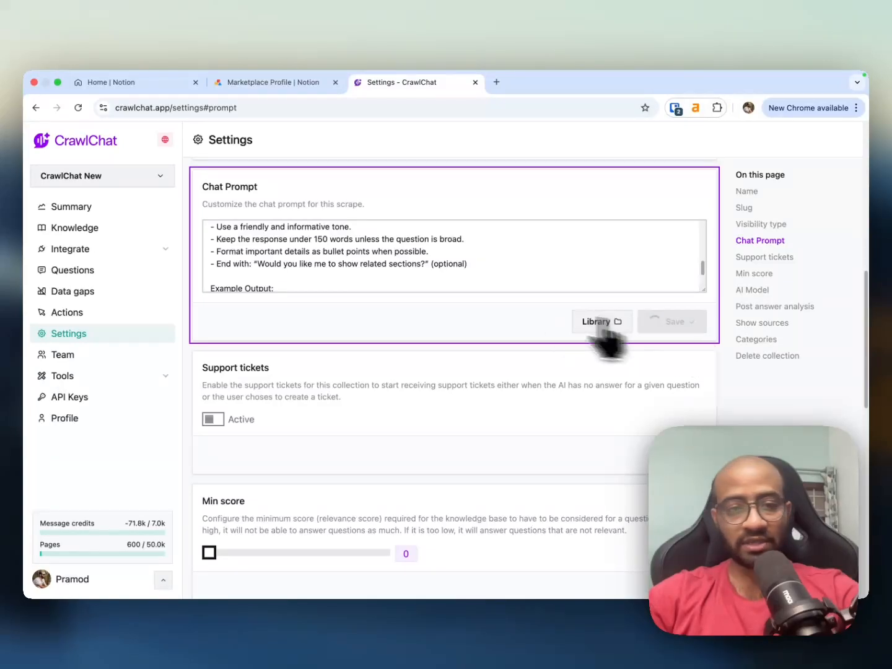
Open the CrawlChat New collection's chat from its summary and ask "What is CrawlChat?"
left_click(99, 210)
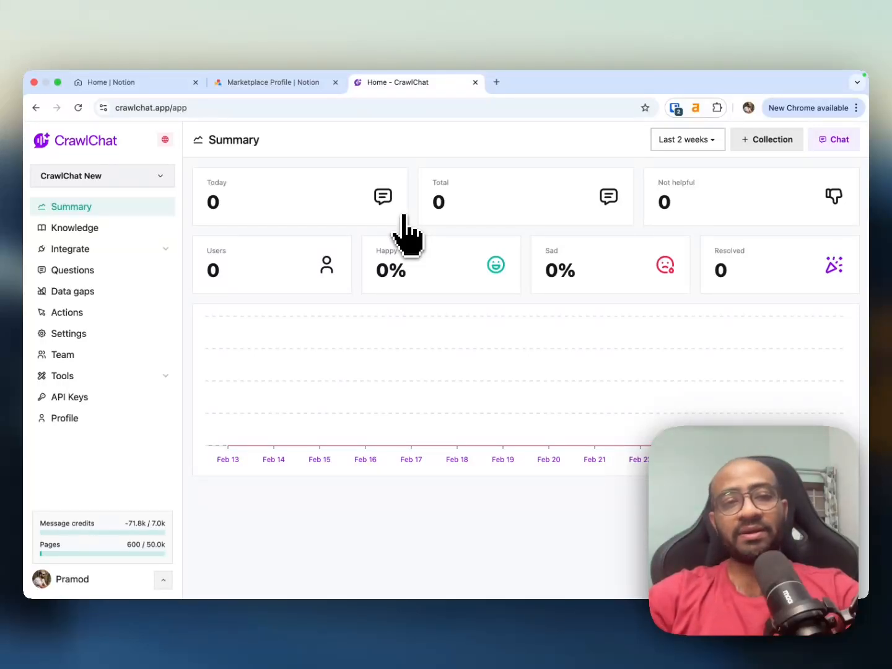
left_click(836, 142)
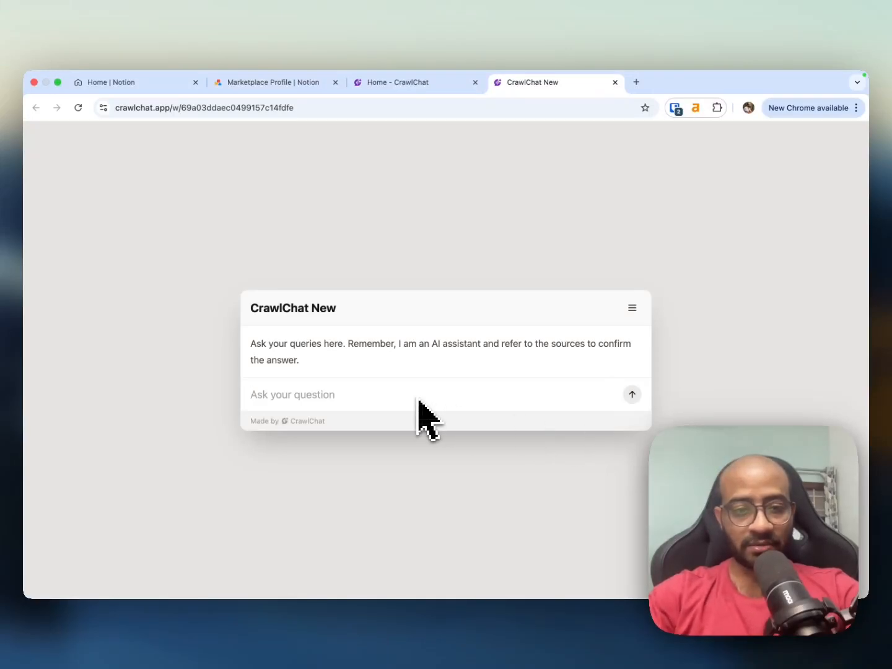
type("W")
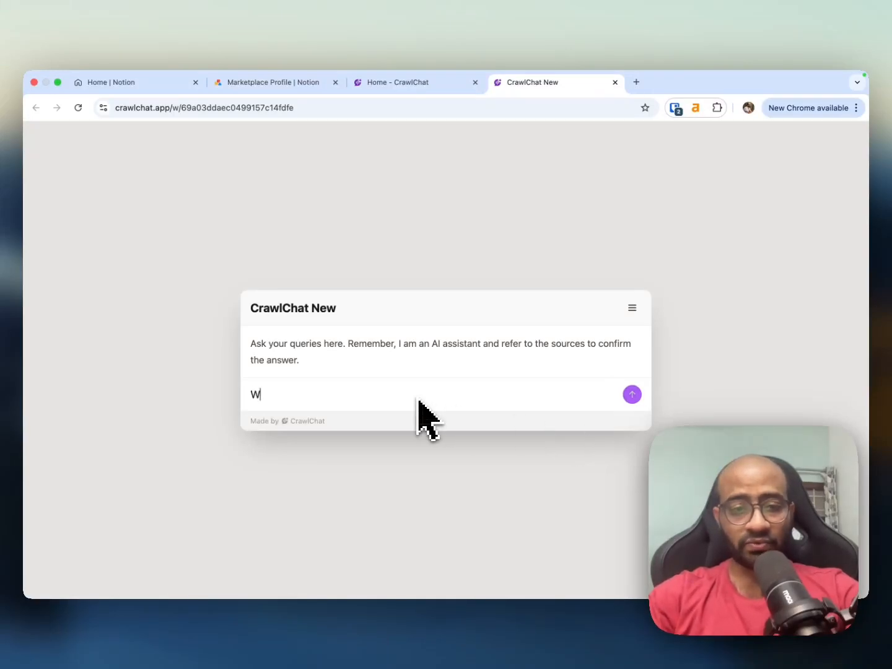
type("hat is CrawlCh")
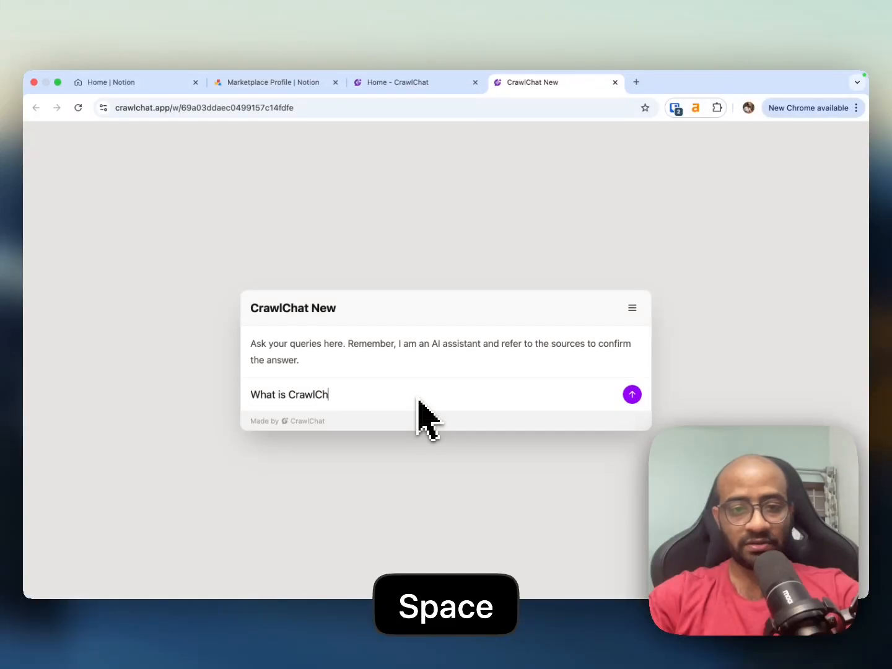
type("at")
key("Return")
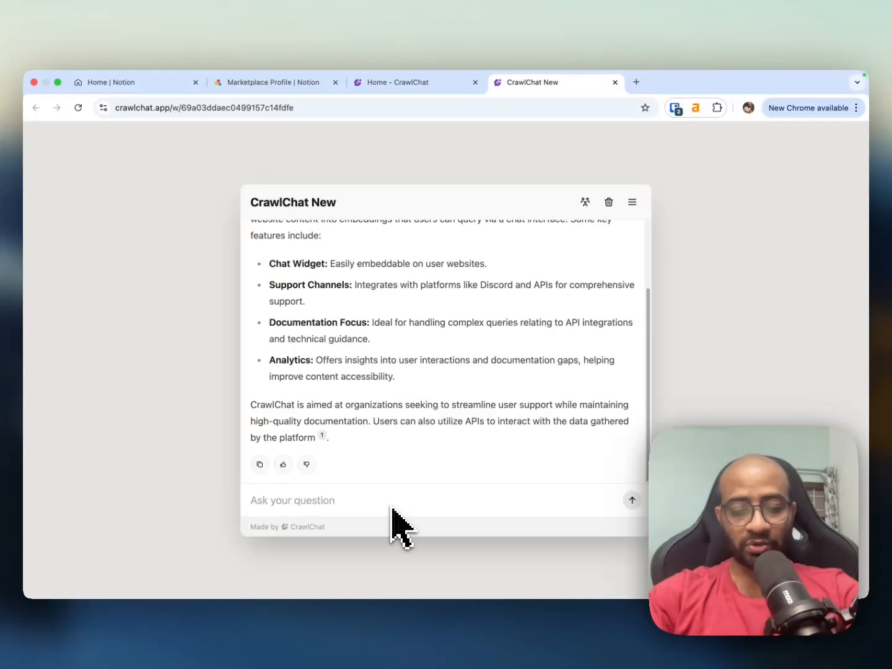
Ask the assistant a second question, "What is the Pricing?"
type("at is the ")
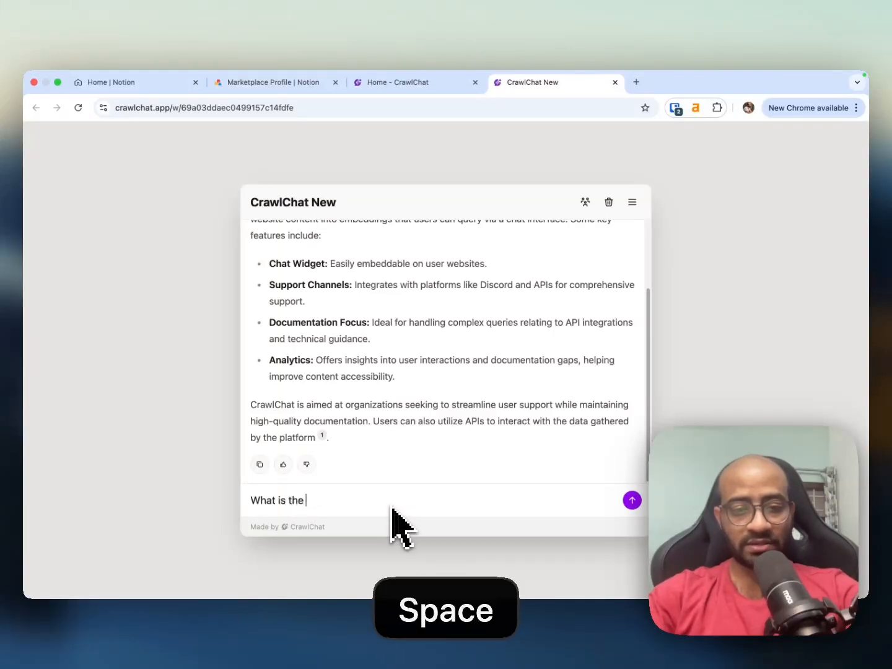
type("Pricing?")
key("Return")
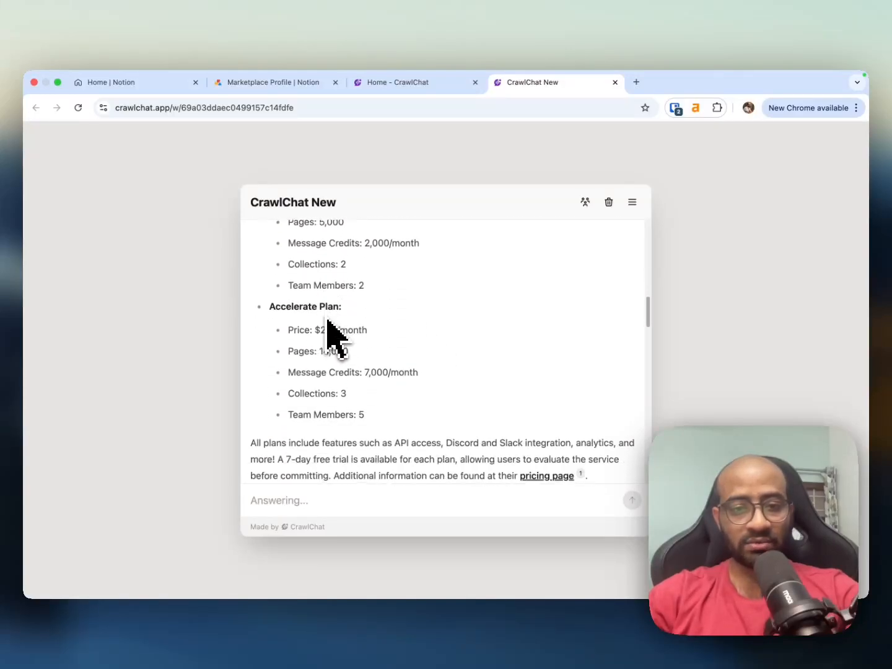
Read through the pricing answer in the chat and expand its list of cited sources
scroll(328, 334, "up", 3)
scroll(352, 353, "up", 2)
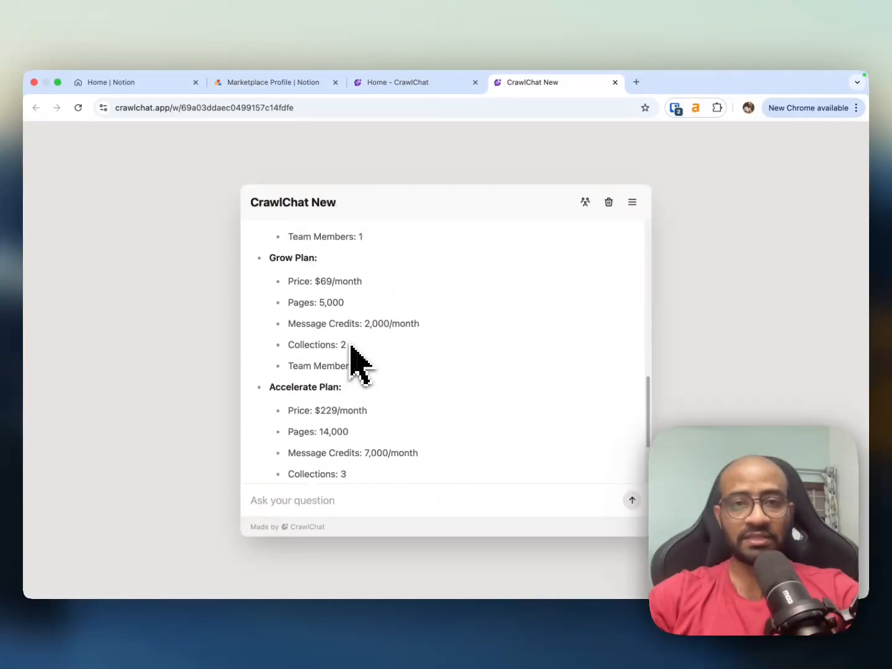
scroll(383, 359, "down", 3)
scroll(381, 346, "up", 10)
scroll(382, 348, "down", 1)
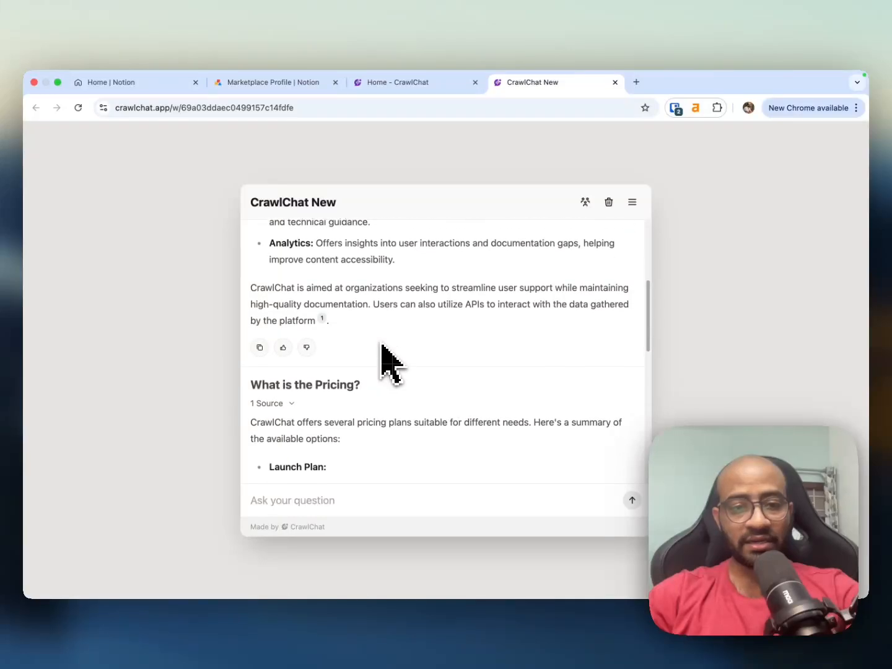
left_click(285, 403)
scroll(286, 404, "down", 2)
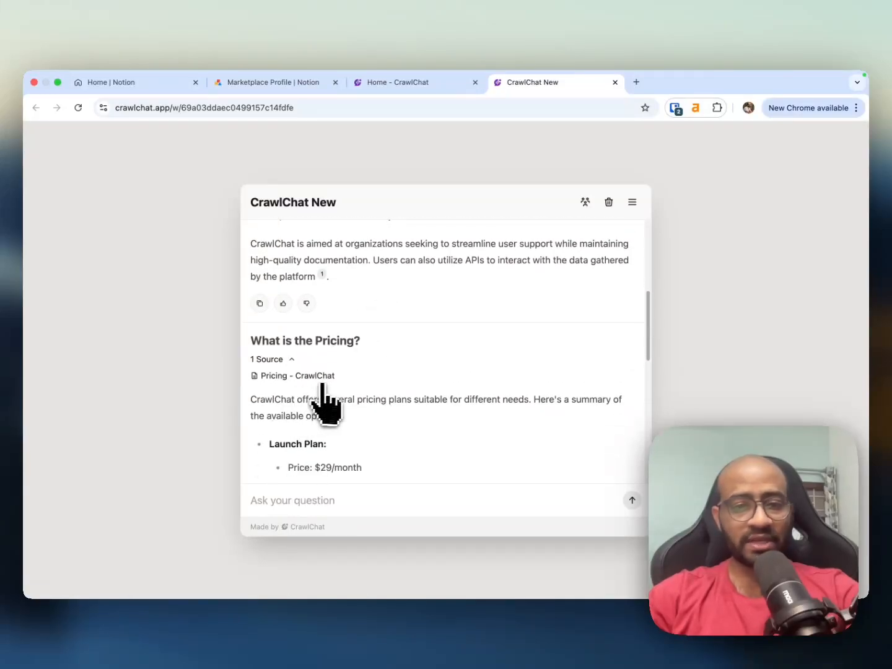
scroll(394, 434, "down", 3)
Return to the collection's summary, reload its statistics, and open the list of asked questions
left_click(414, 84)
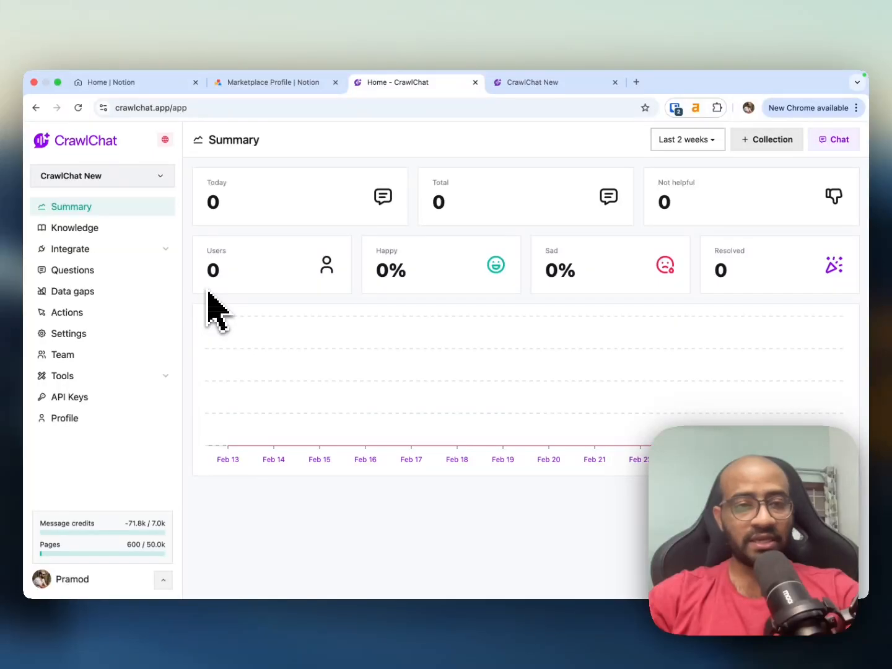
key("super+r")
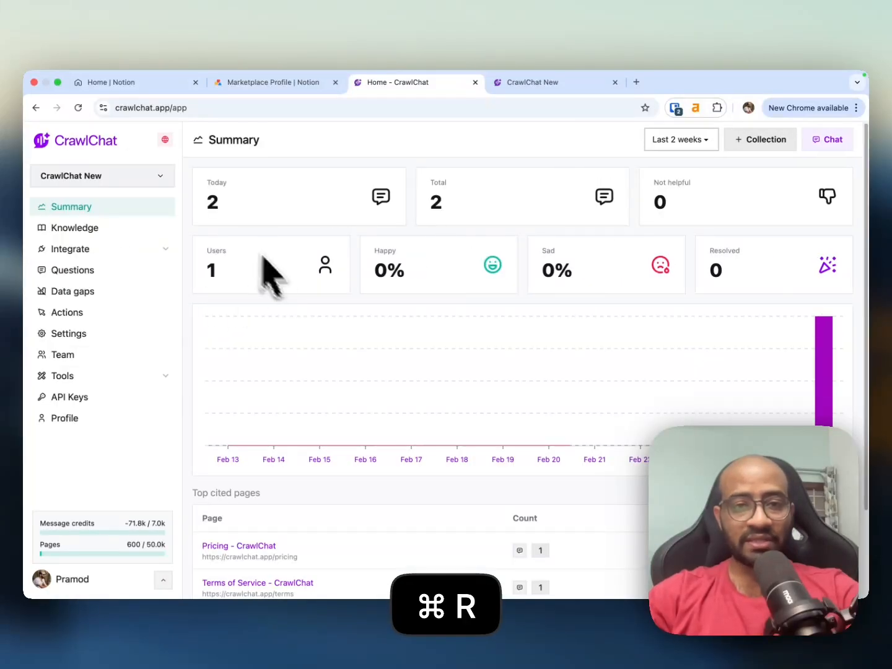
left_click(93, 271)
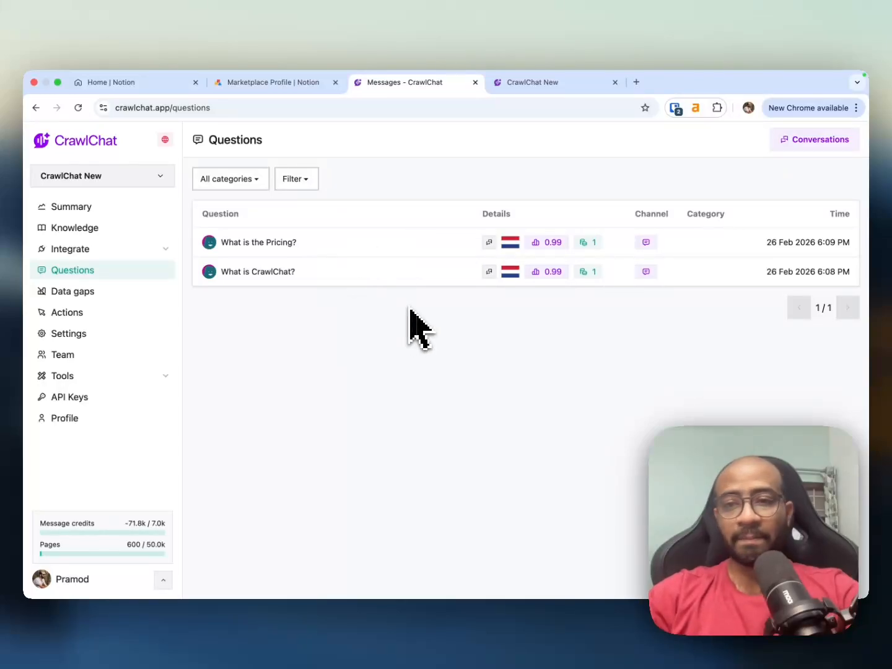
Open the "What is the Pricing?" question and examine its answer, tool calls and resources
left_click(281, 243)
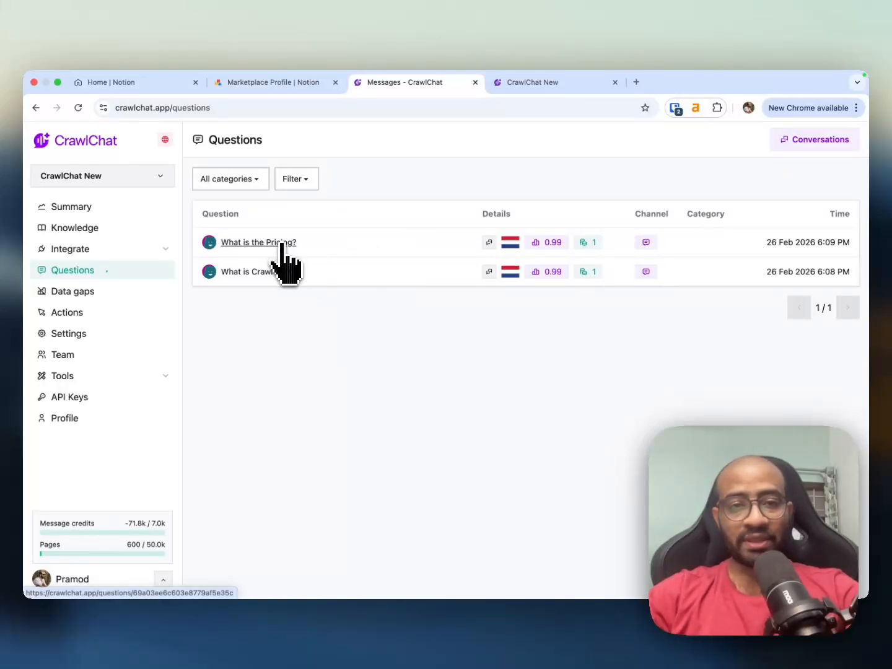
scroll(382, 390, "down", 8)
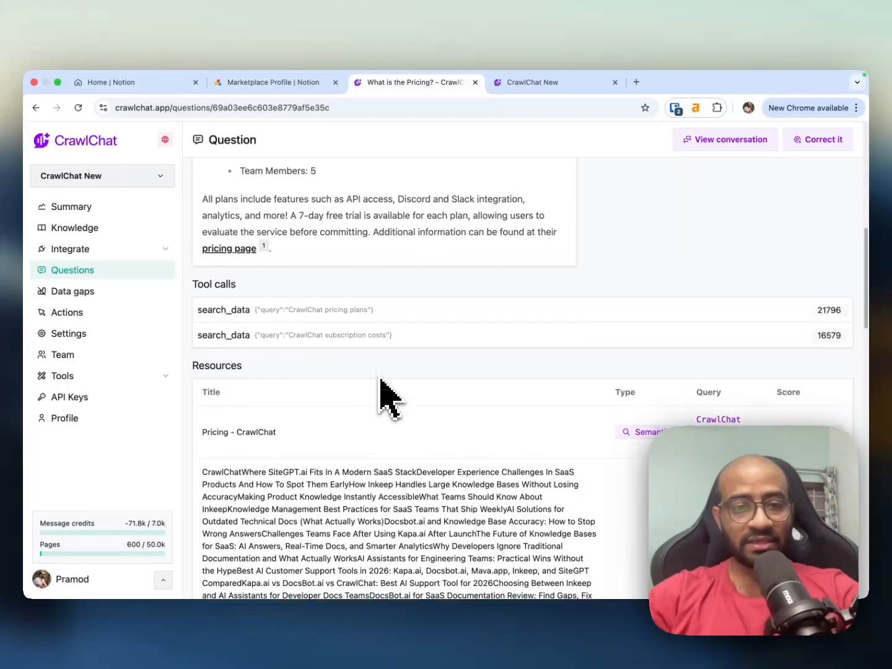
scroll(381, 390, "up", 10)
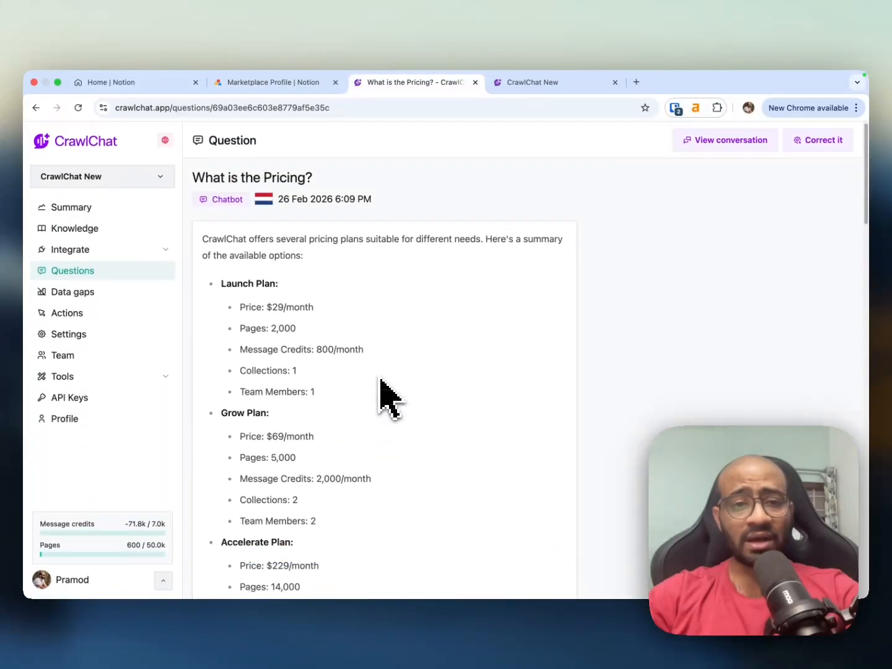
scroll(381, 390, "down", 10)
scroll(381, 390, "up", 8)
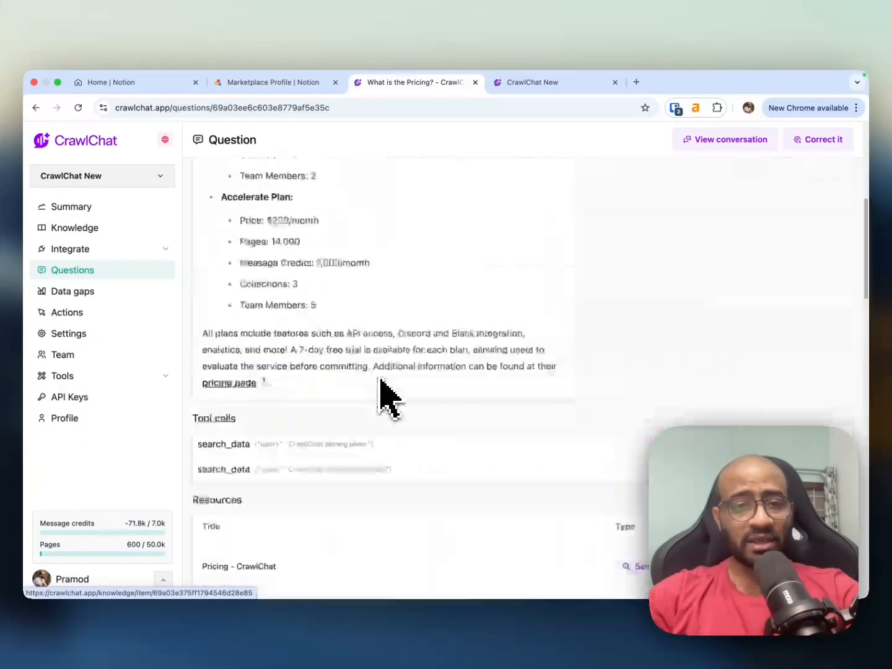
scroll(210, 290, "up", 6)
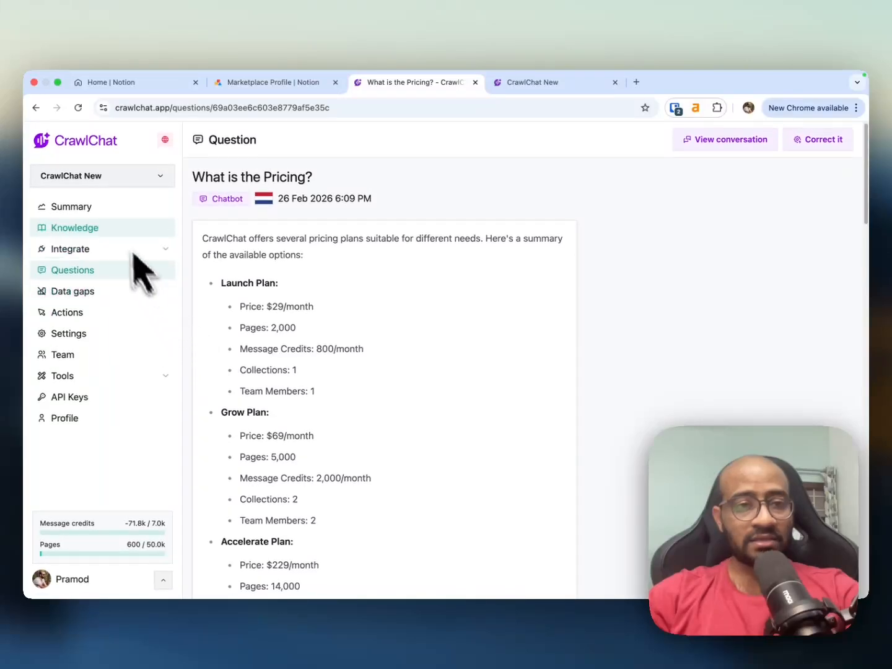